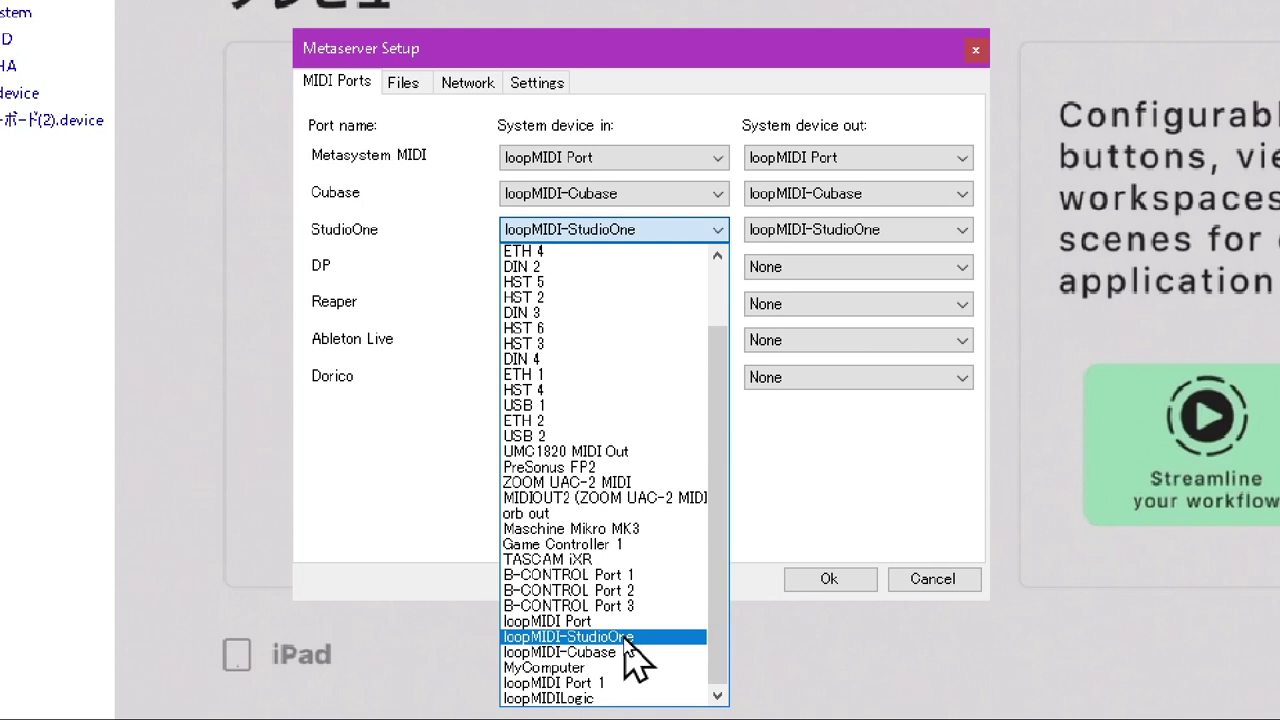
- Set both the input and output system devices of the StudioOne port to loopMIDI-StudioOne in Metaserver Setup
click(628, 637)
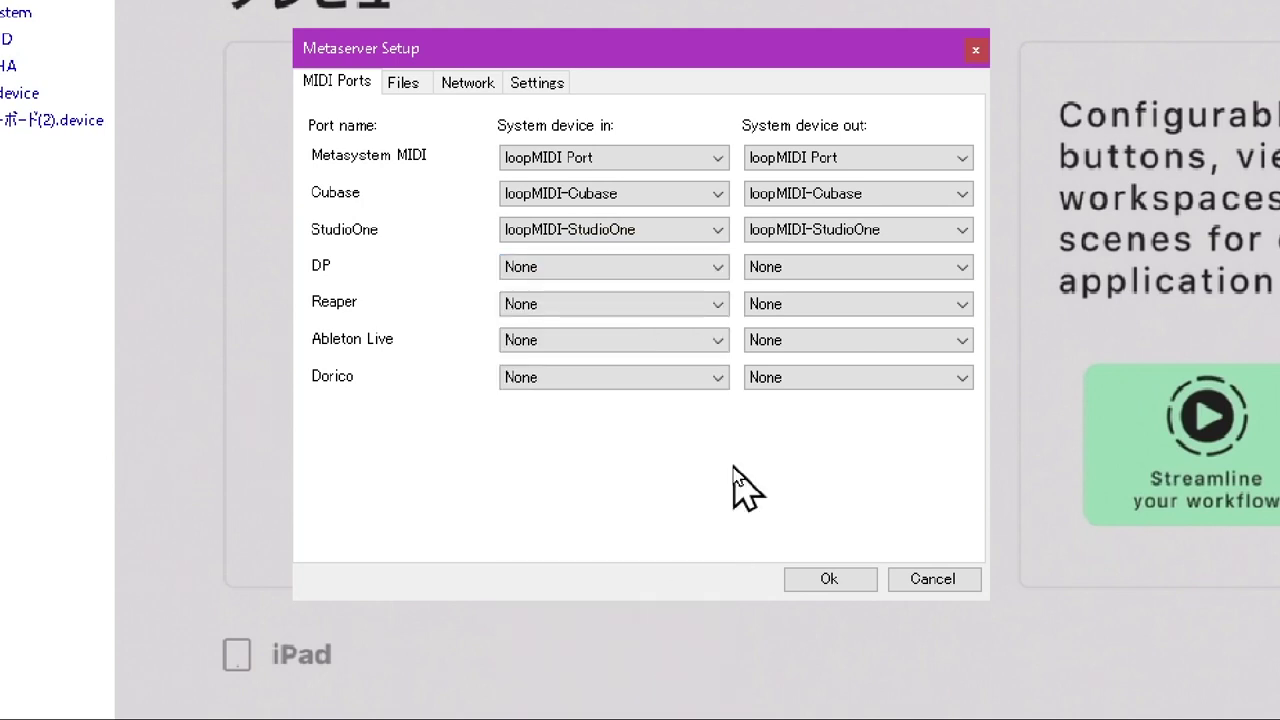
click(801, 226)
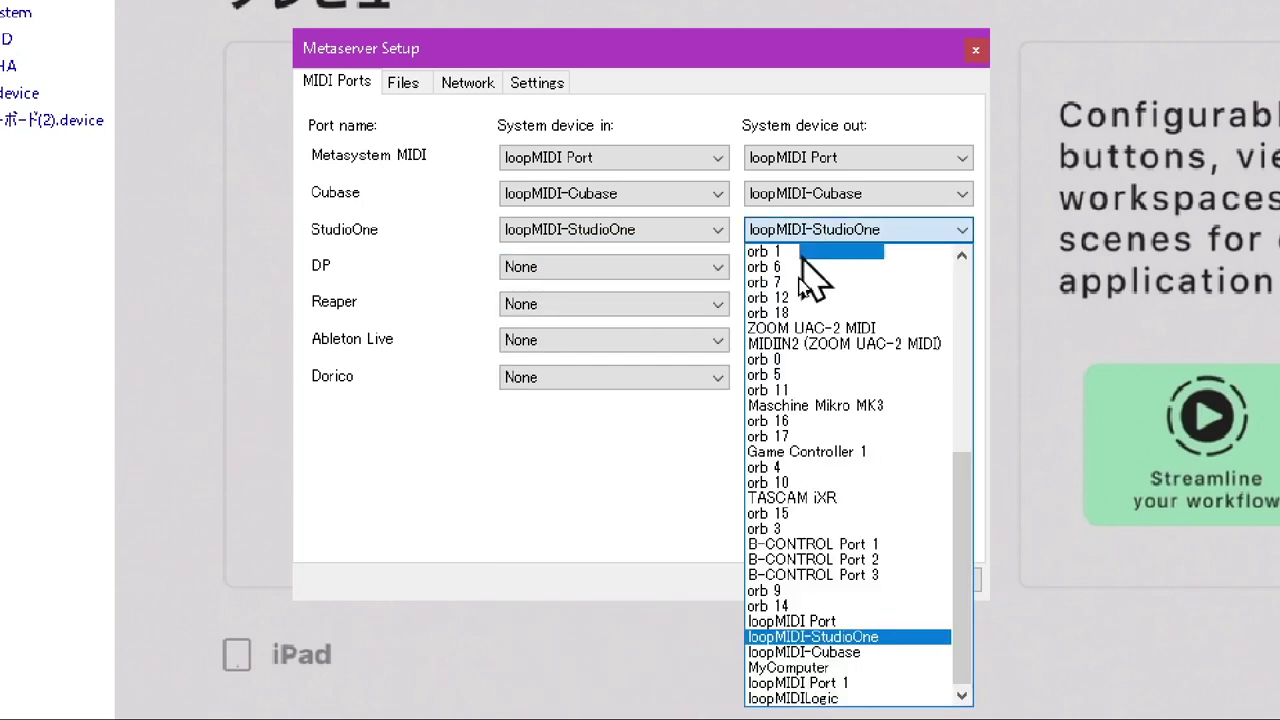
click(812, 638)
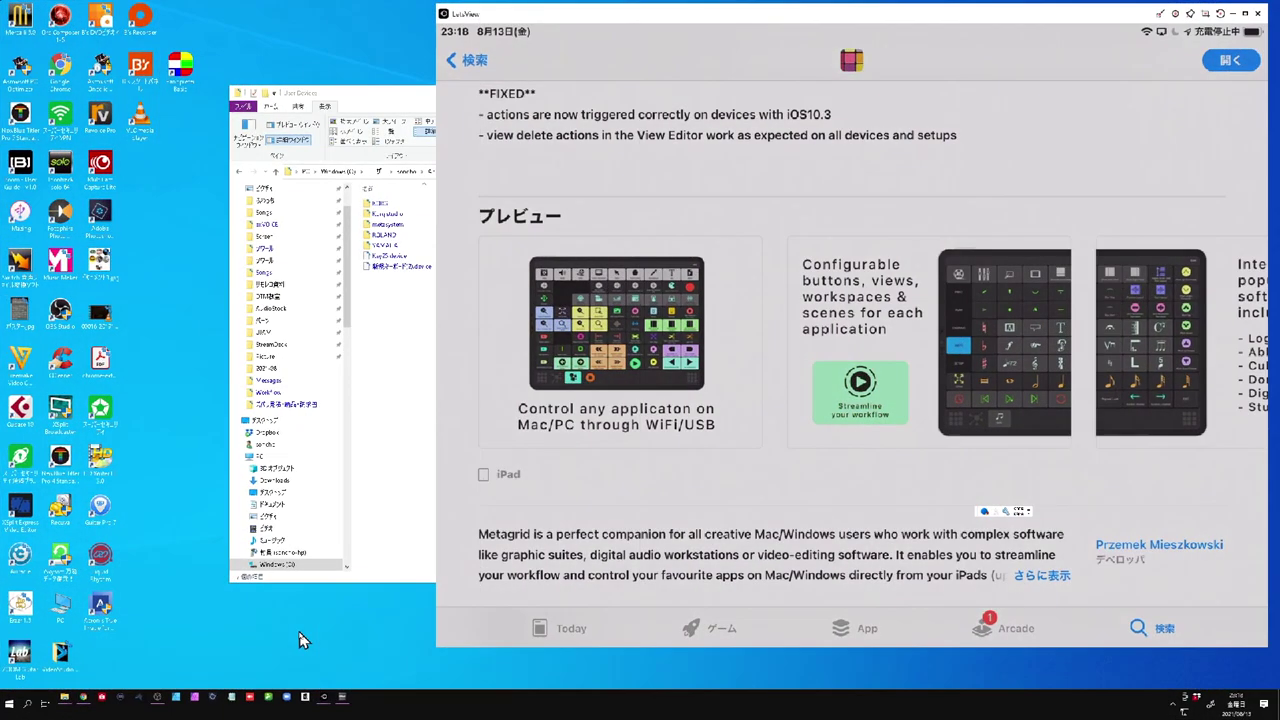
- Switch to Studio One and open the most recent song in the recent files list
click(140, 703)
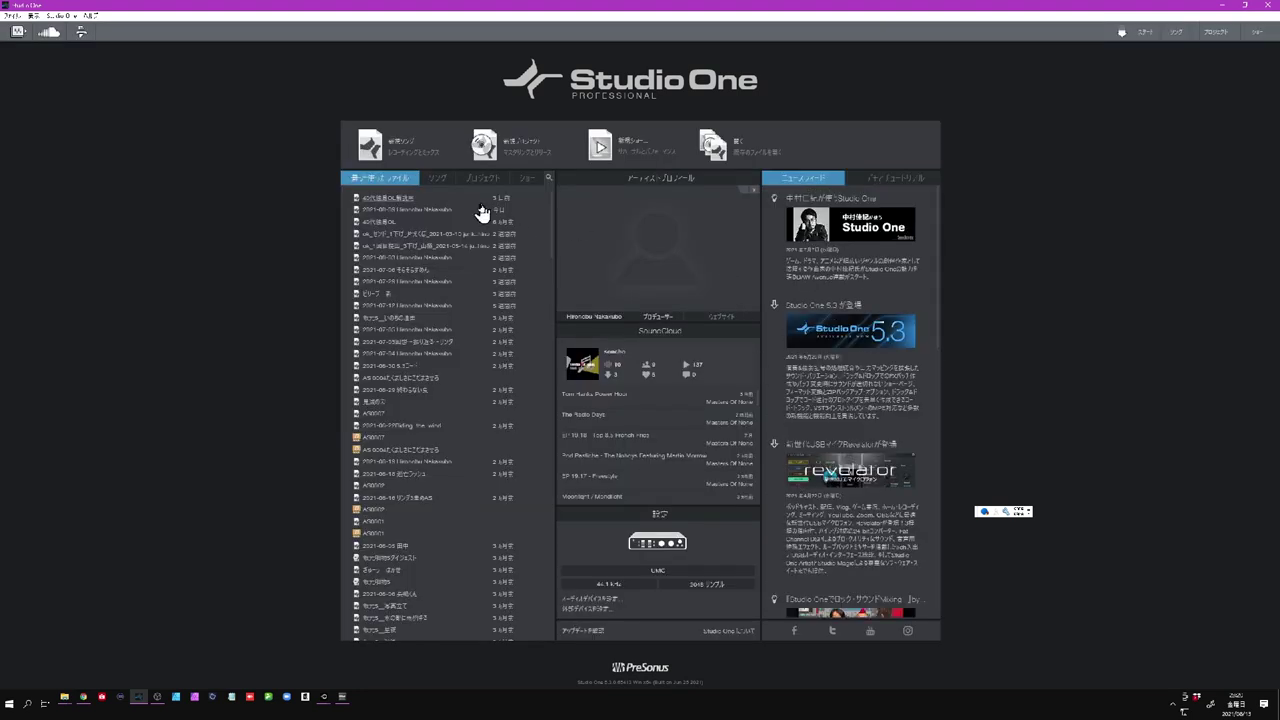
click(410, 199)
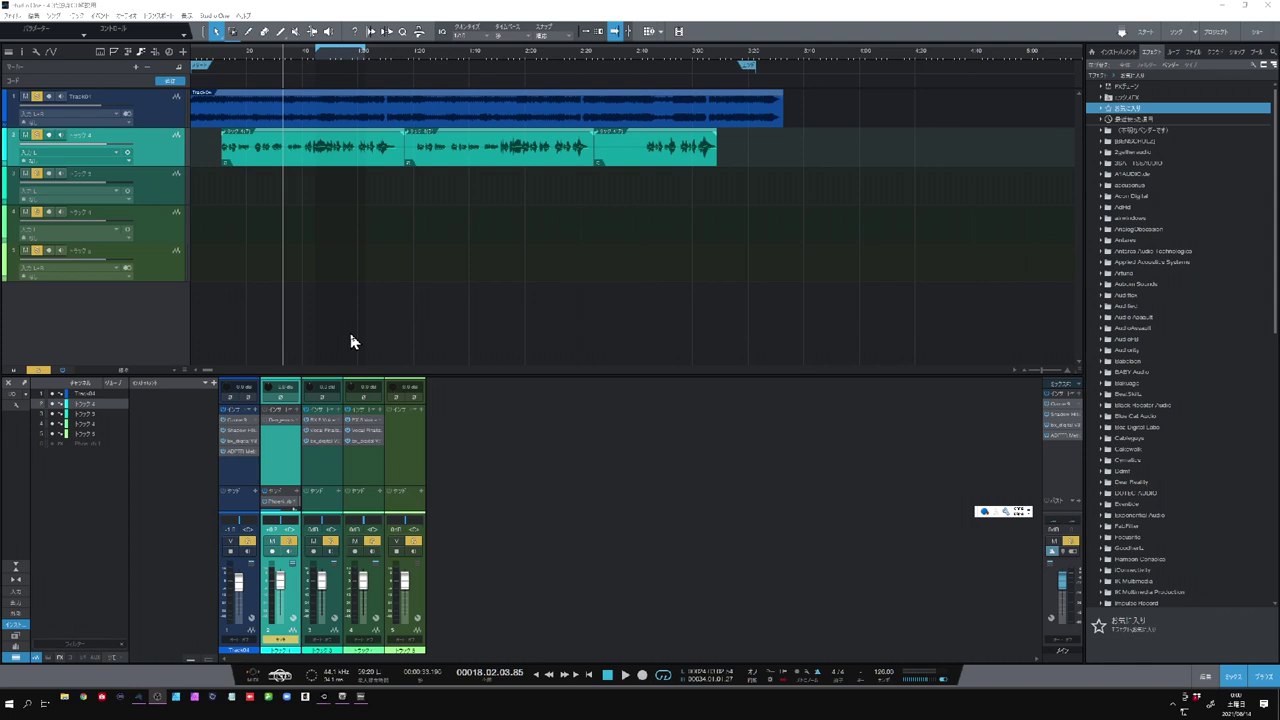
- Start adding an external device in the Studio One options, choosing the Metasystem model from the Metasystem.io vendor folder
click(219, 16)
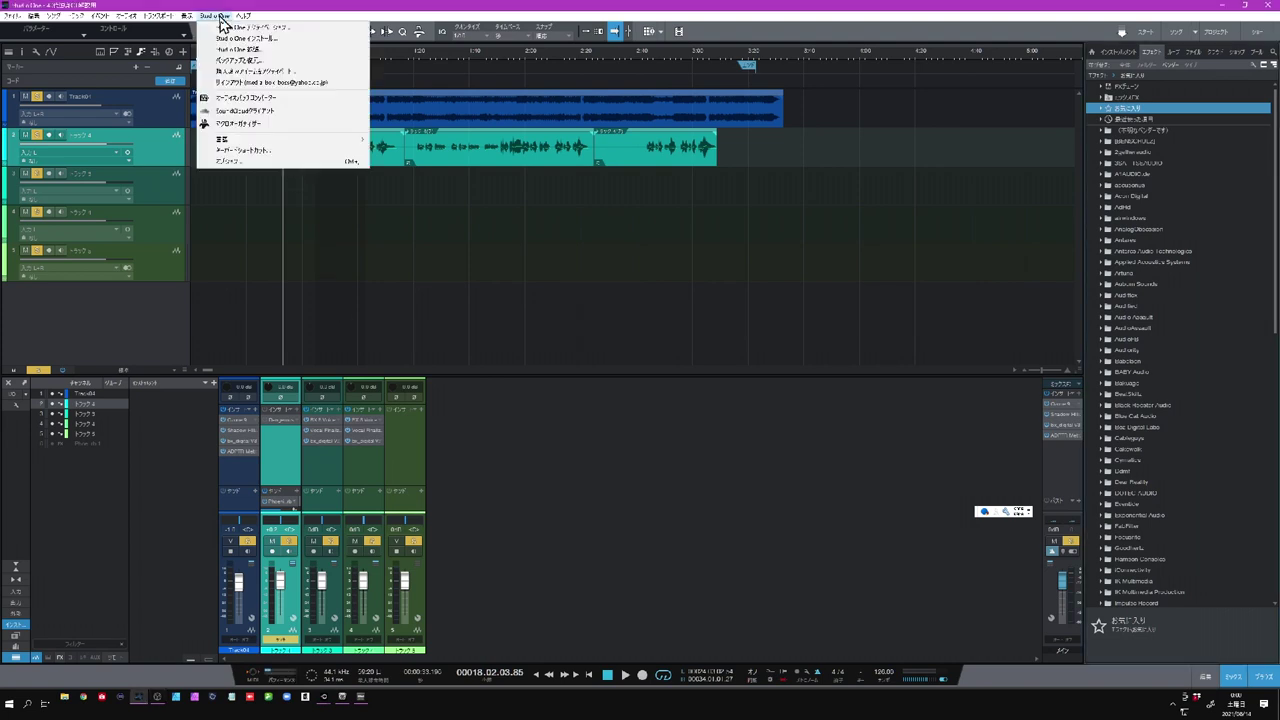
click(228, 162)
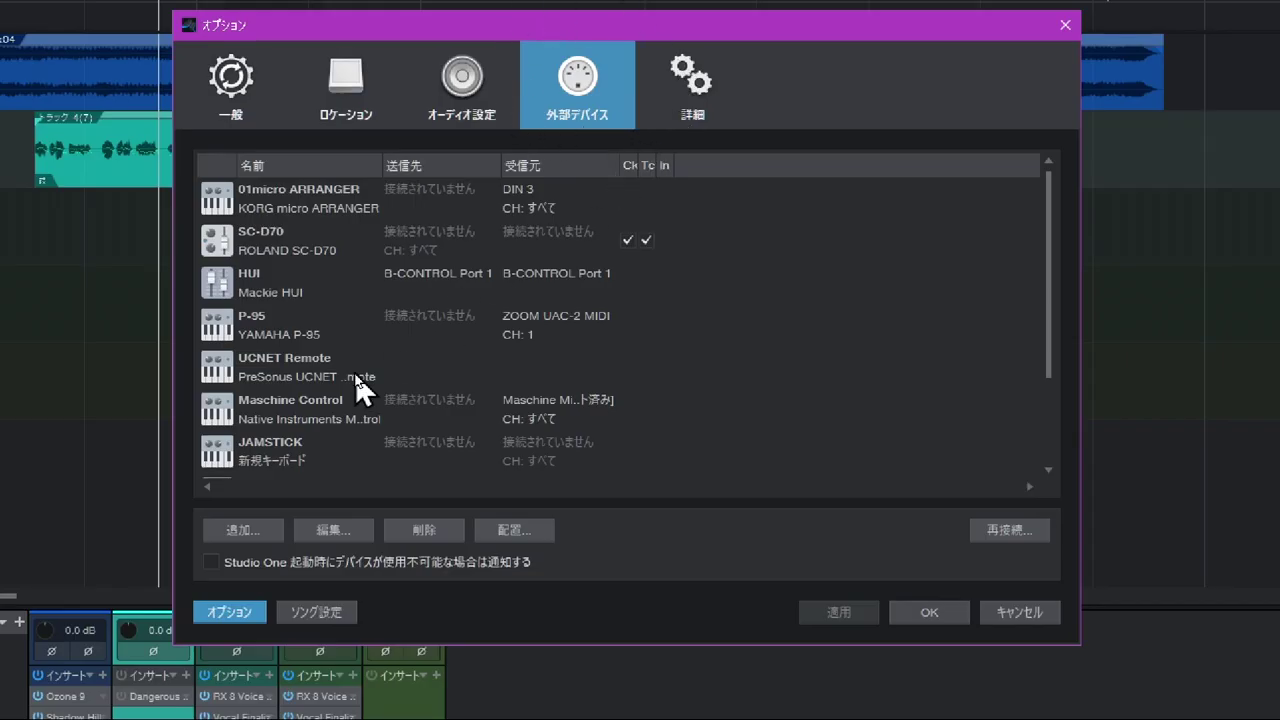
click(251, 530)
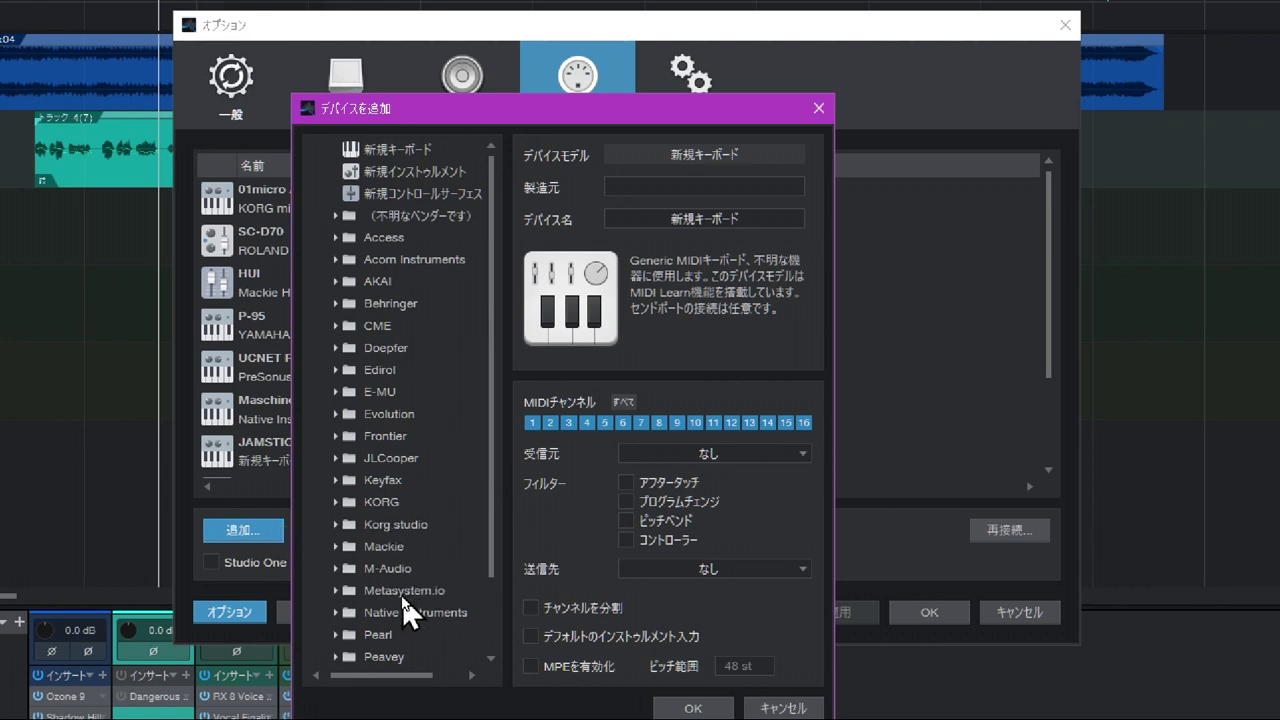
click(337, 591)
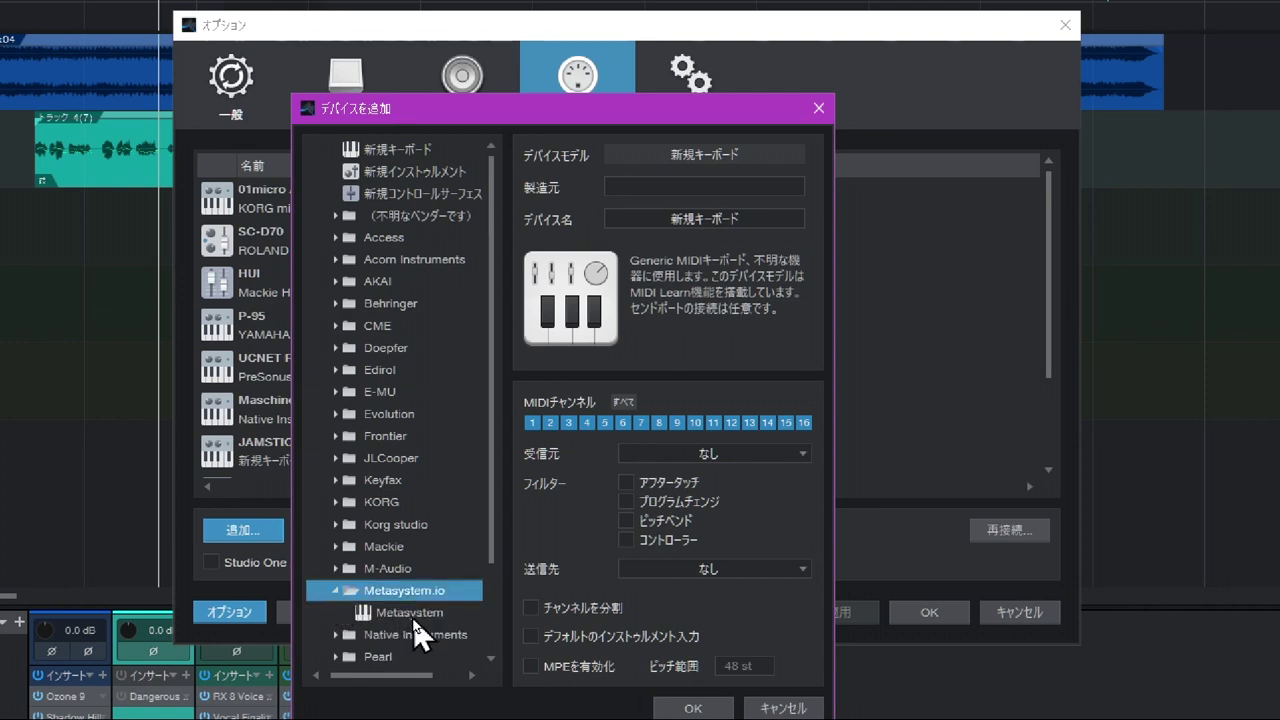
click(418, 614)
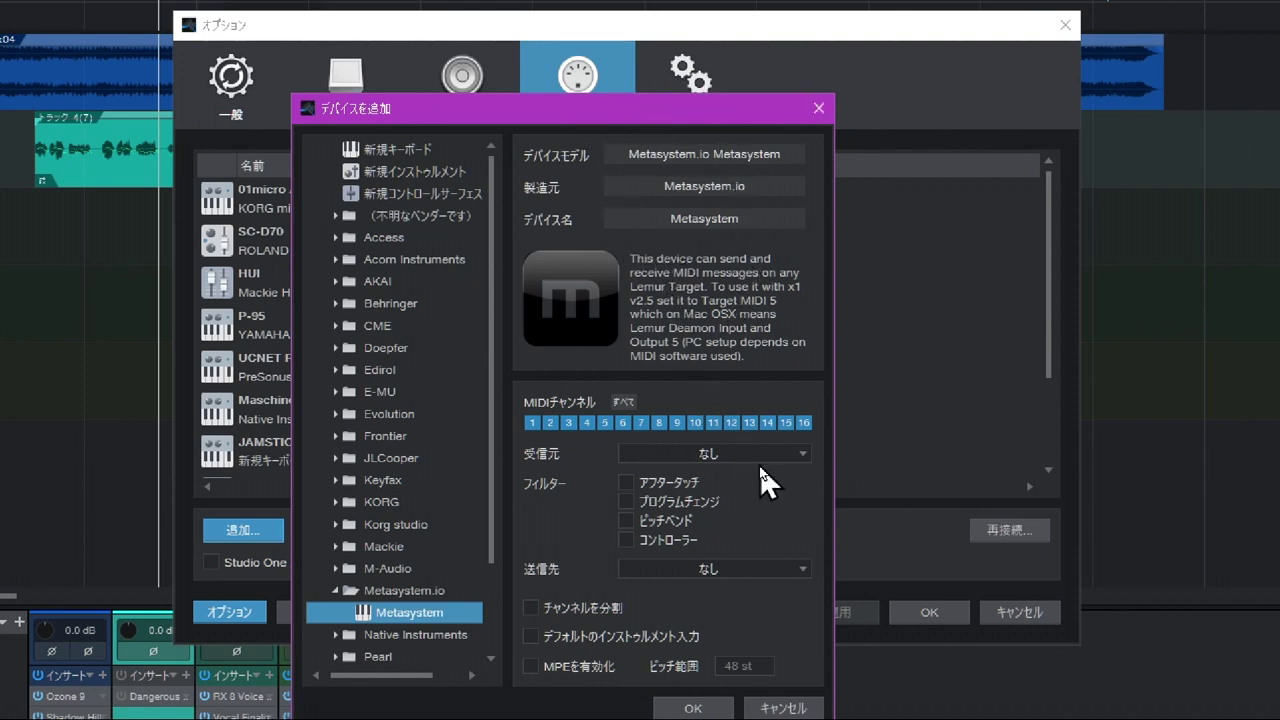
- Set the Metasystem device's receive-from port (受信元) to loopMIDI-StudioOne
click(796, 452)
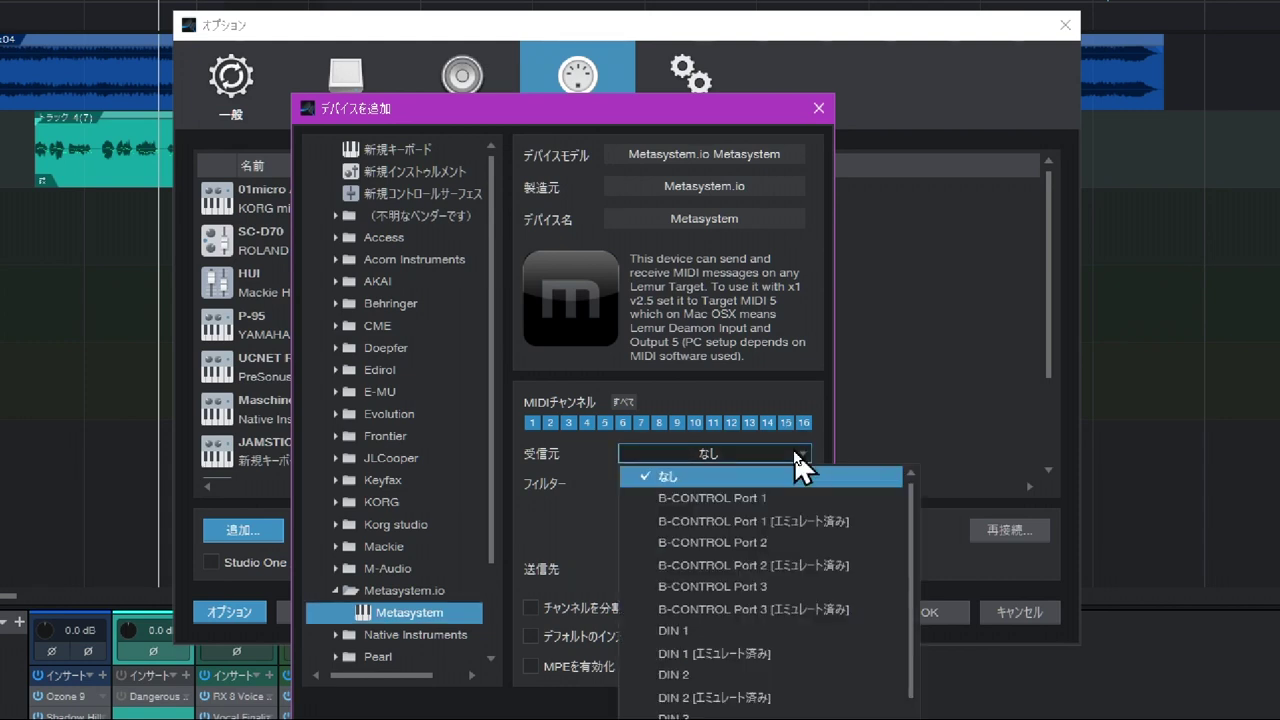
scroll(737, 670, down, 2)
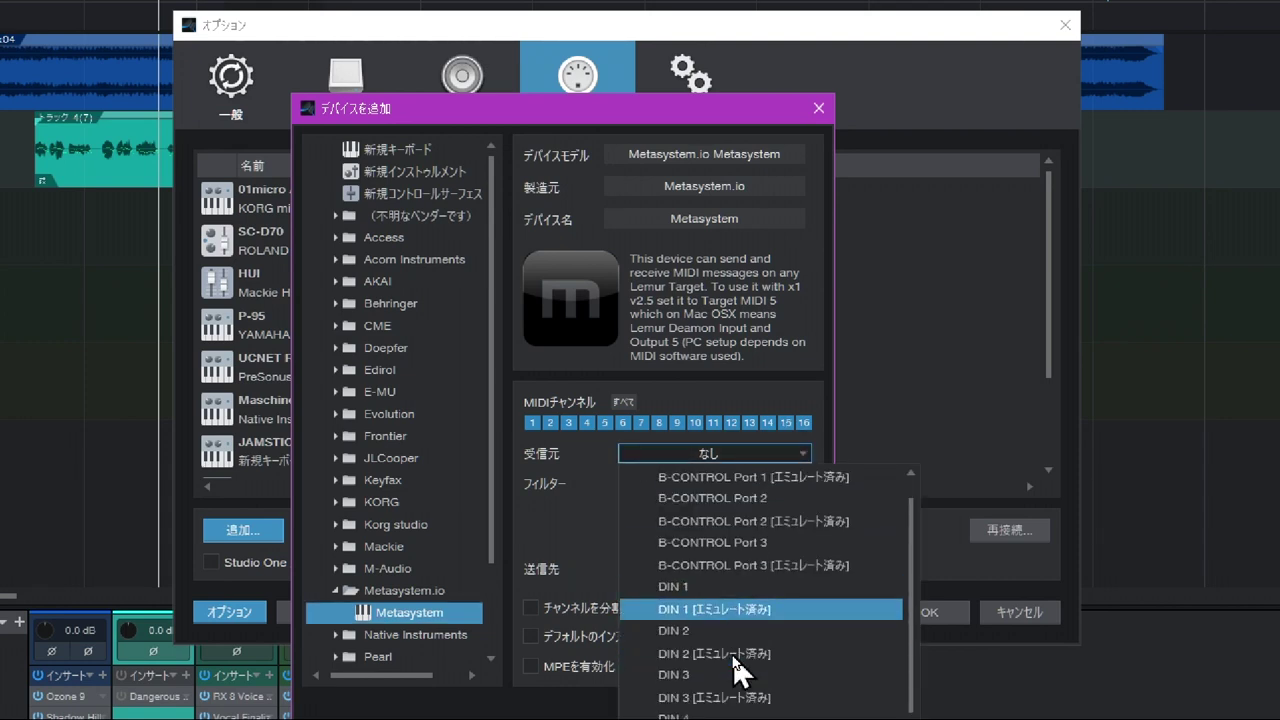
scroll(737, 670, down, 6)
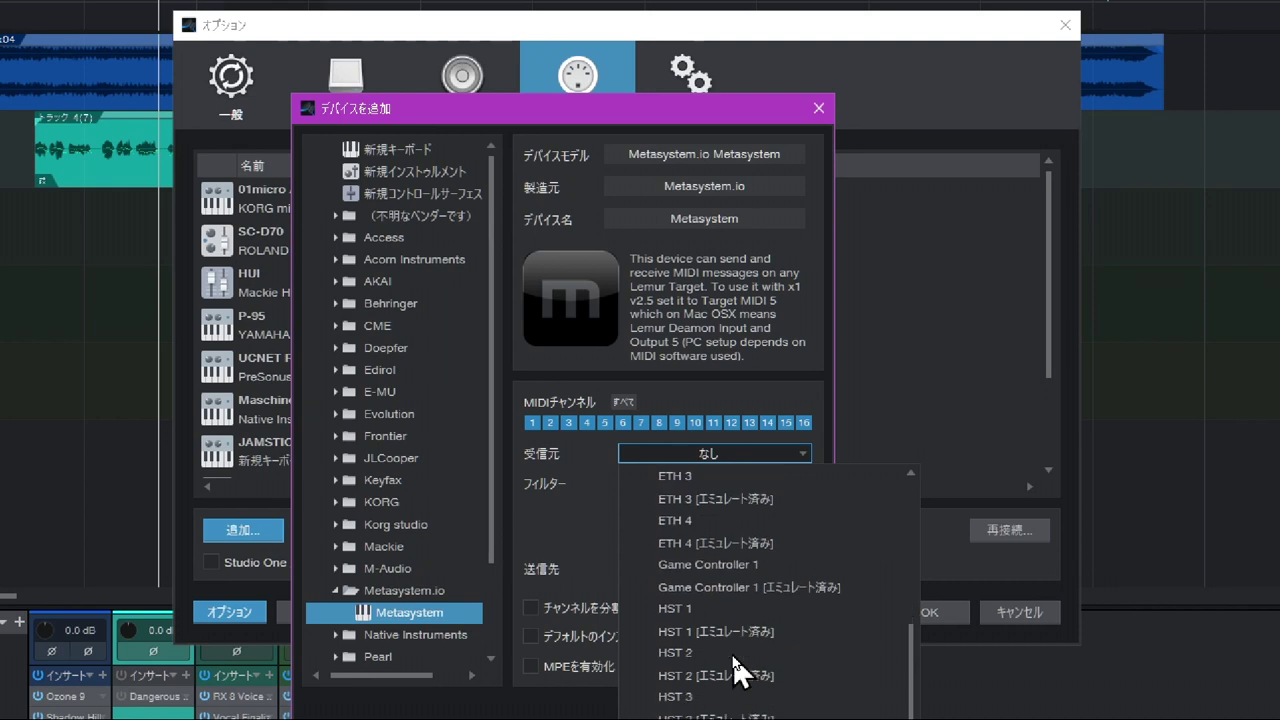
scroll(737, 670, down, 8)
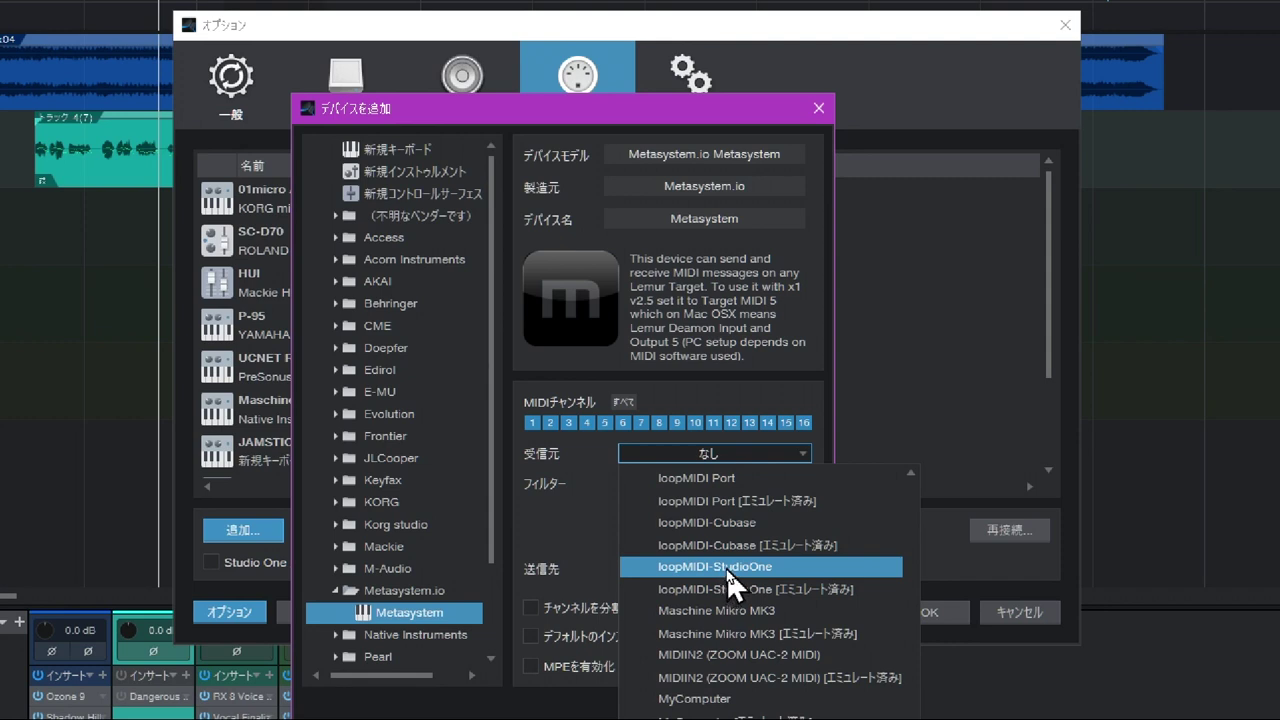
click(735, 570)
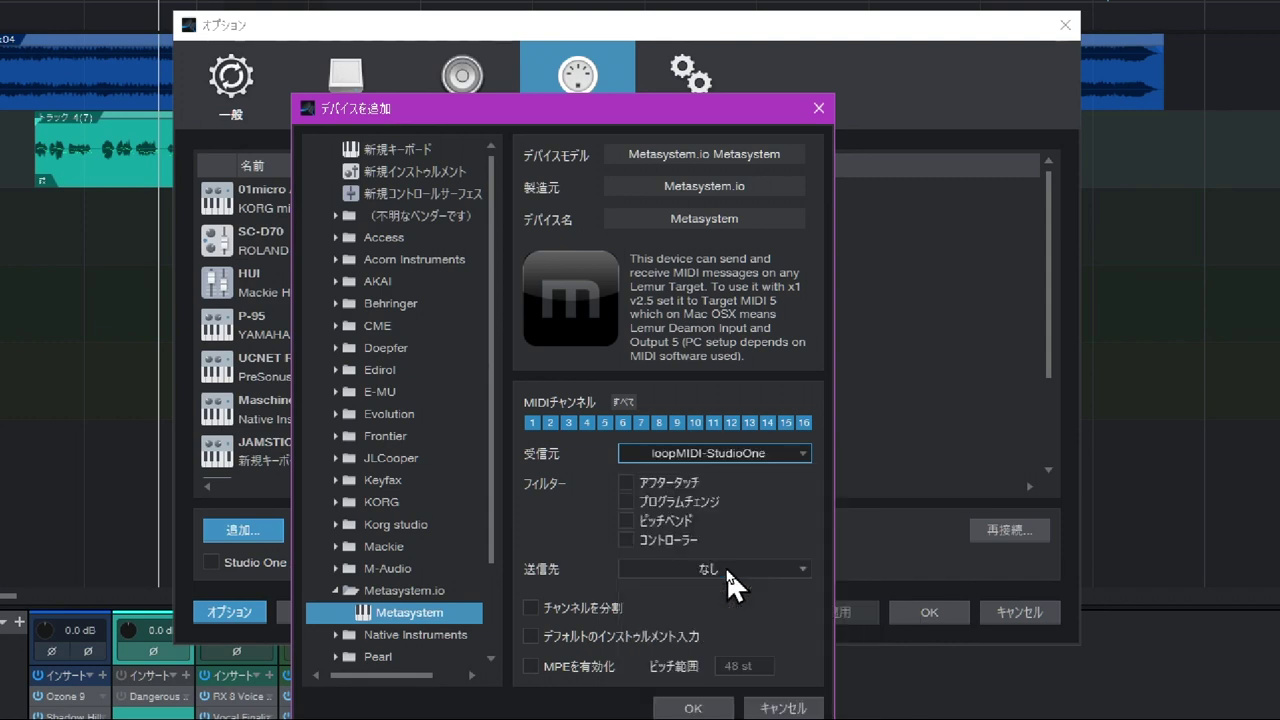
- Set the Metasystem device's send-to port (送信先) to loopMIDI-StudioOne, and confirm the new device and the options
click(730, 569)
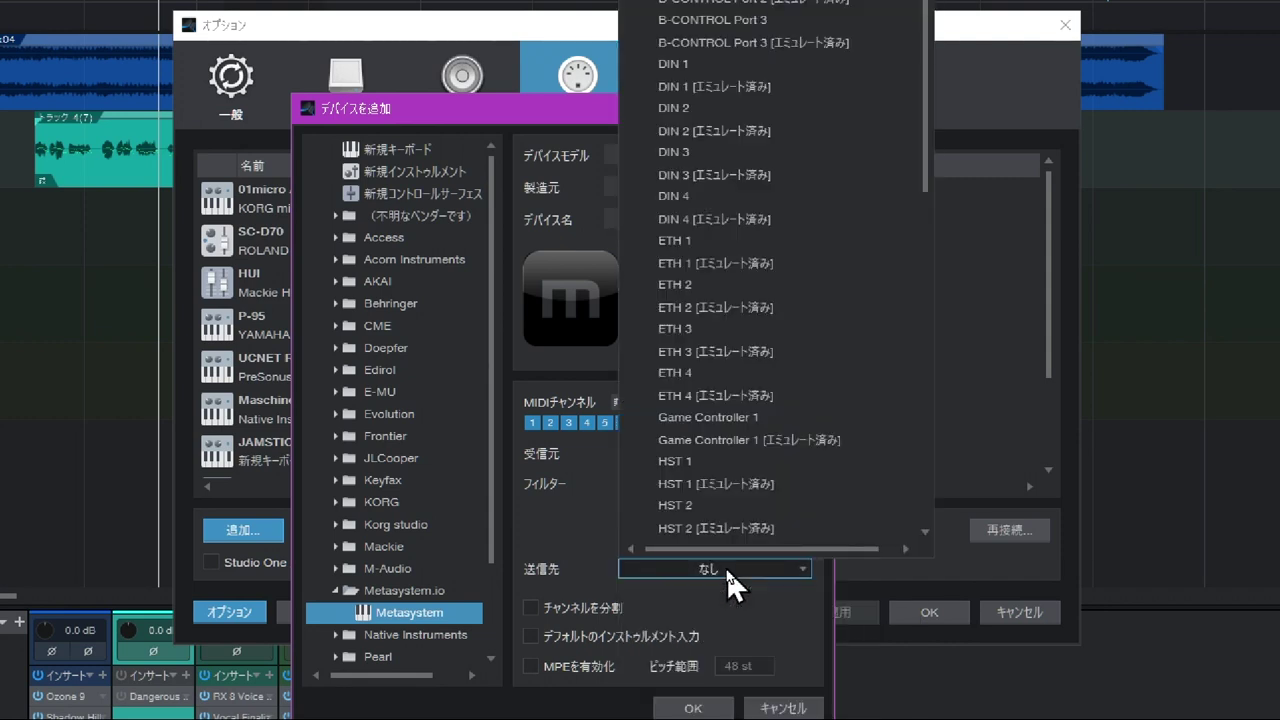
scroll(716, 444, down, 4)
scroll(716, 447, down, 2)
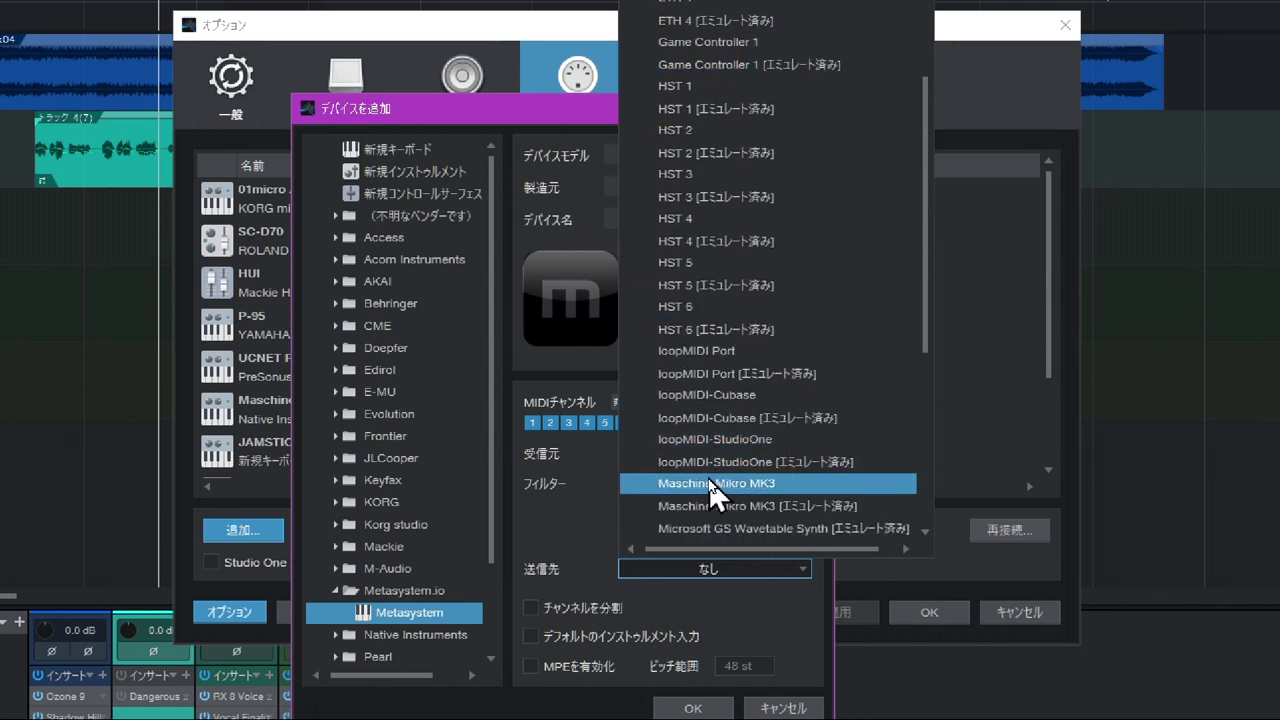
scroll(713, 490, down, 1)
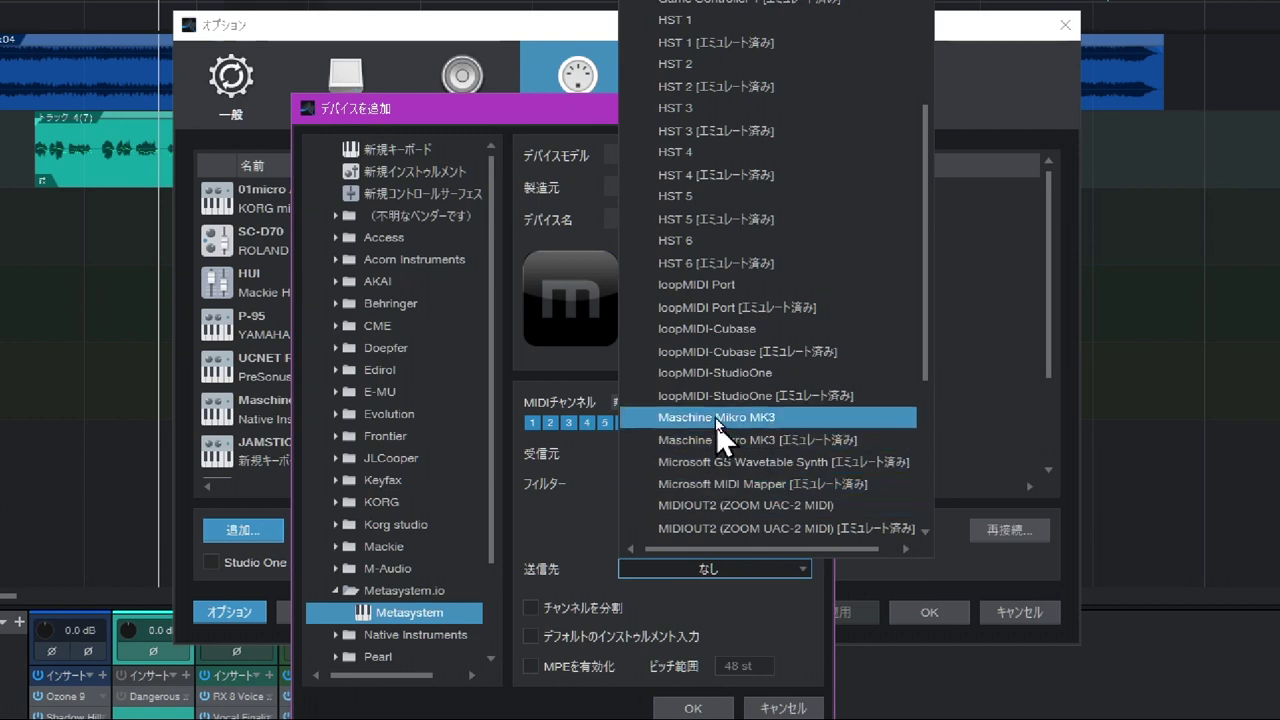
click(728, 373)
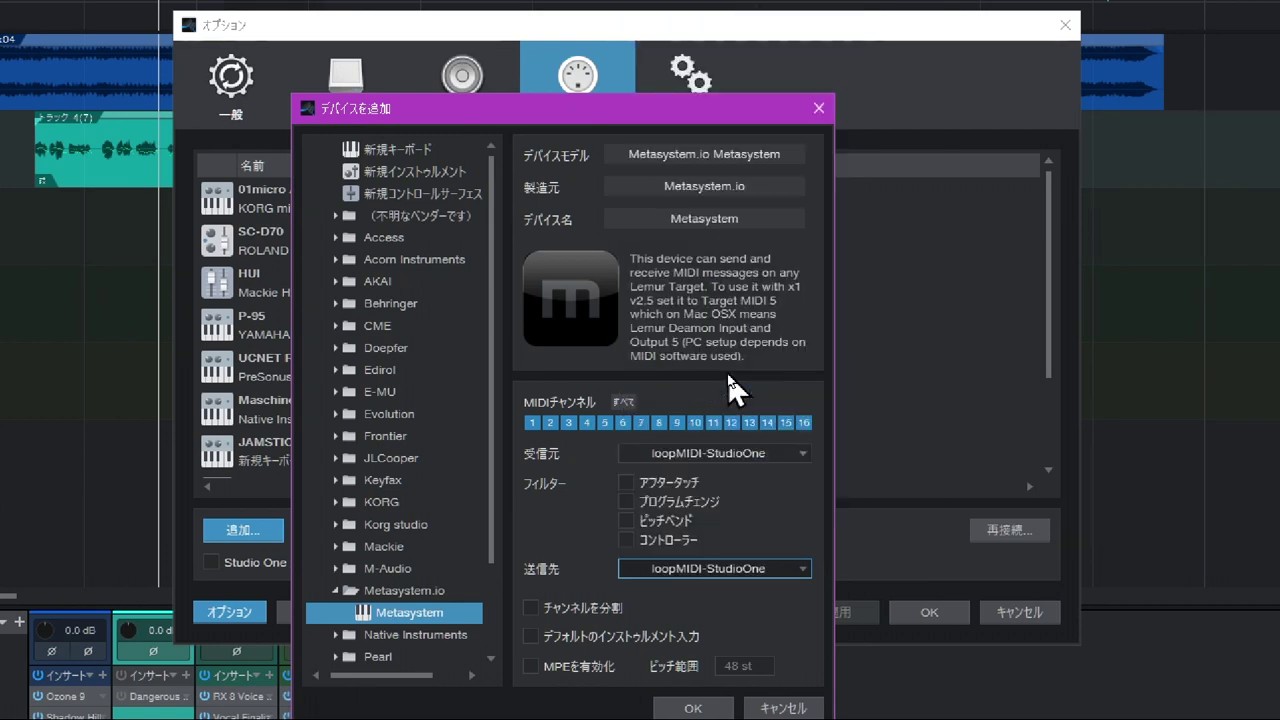
click(695, 710)
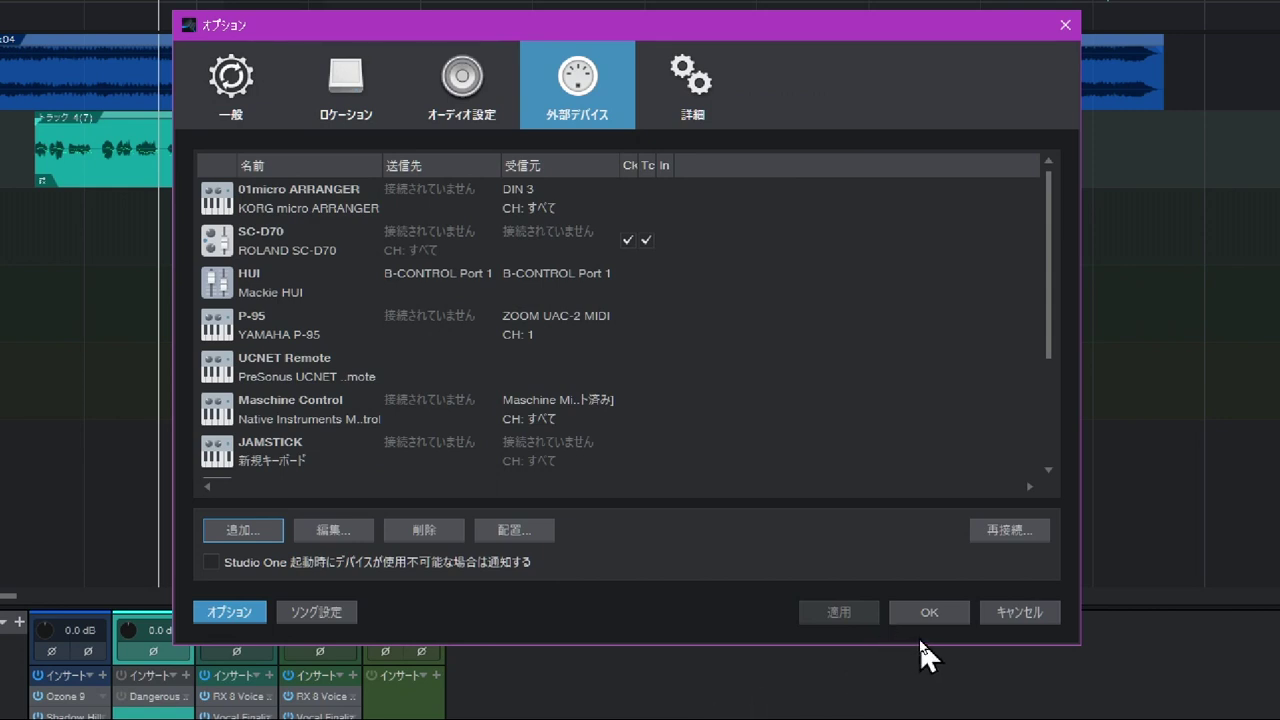
click(927, 613)
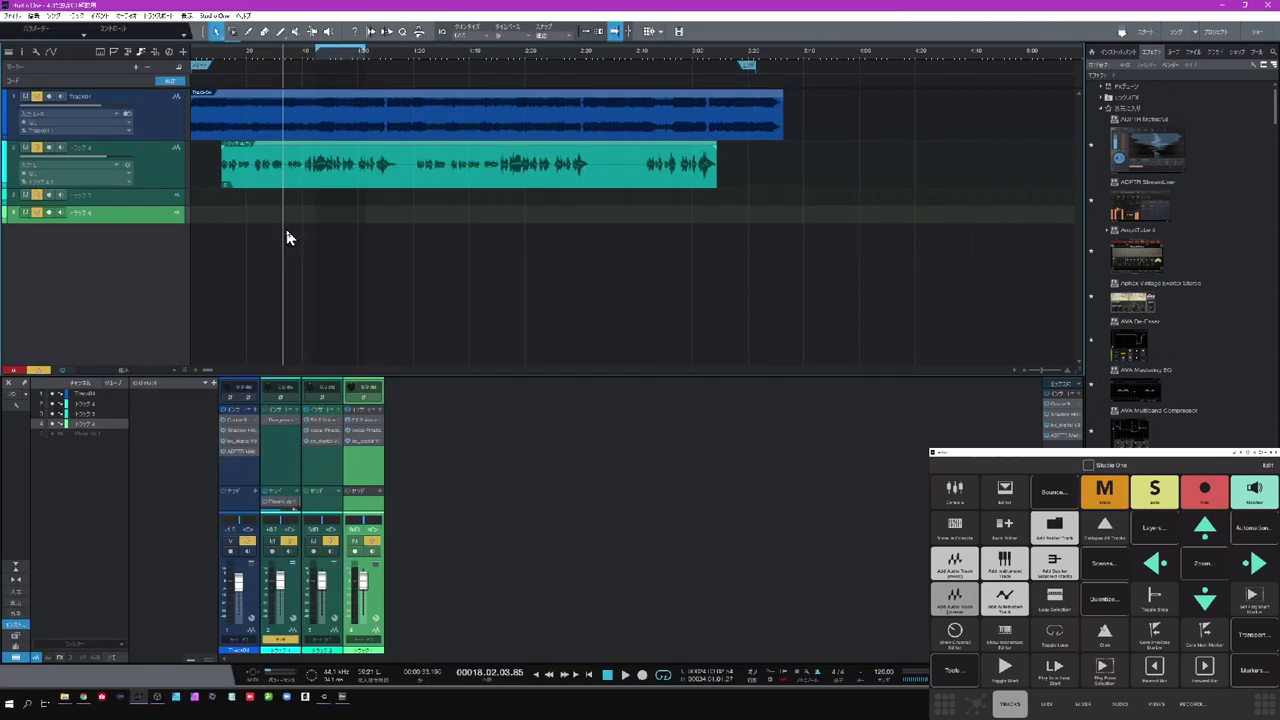
- Zoom the arrangement in horizontally by three levels, and zoom back out to the full song
key(e)
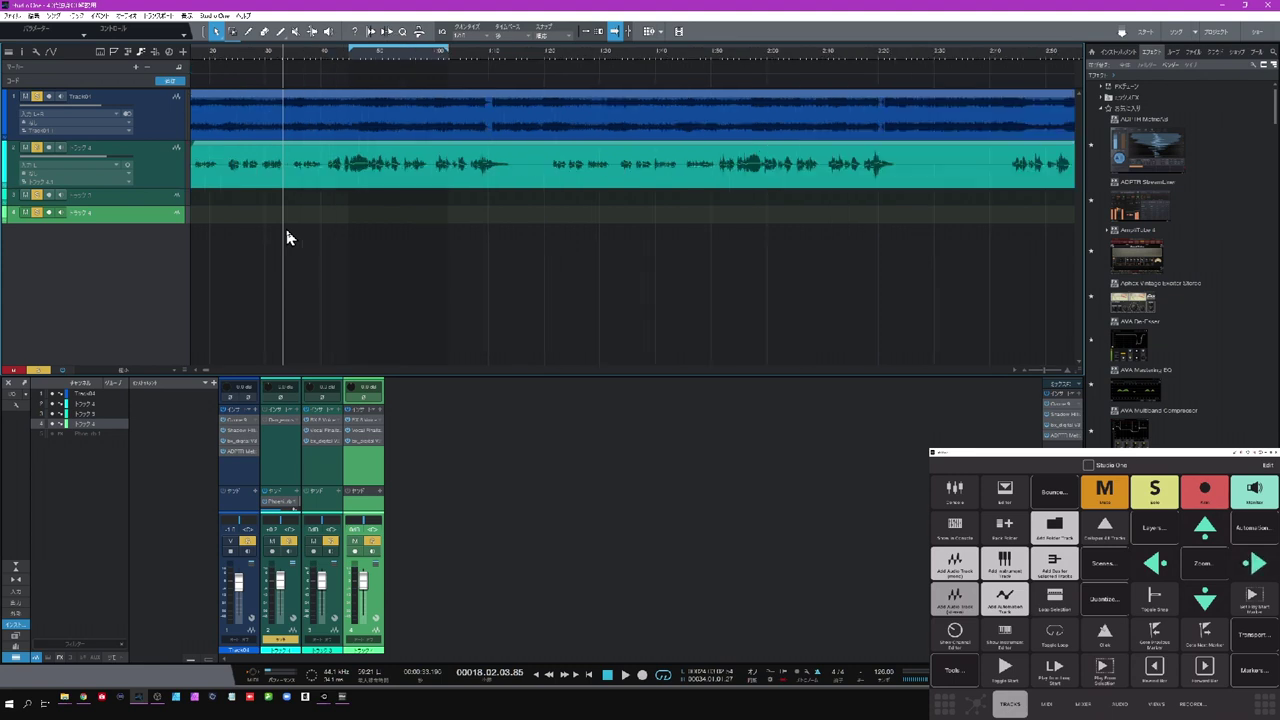
key(e)
key(e)
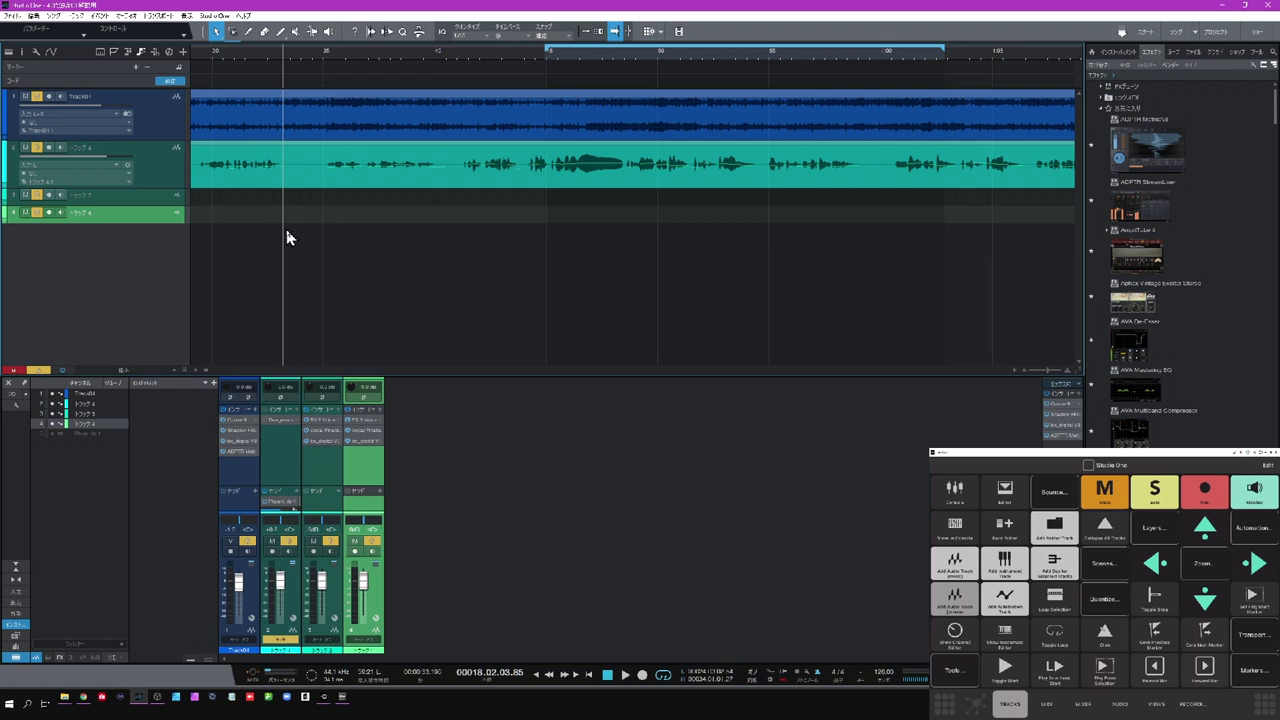
key(w)
key(w)
key(w)
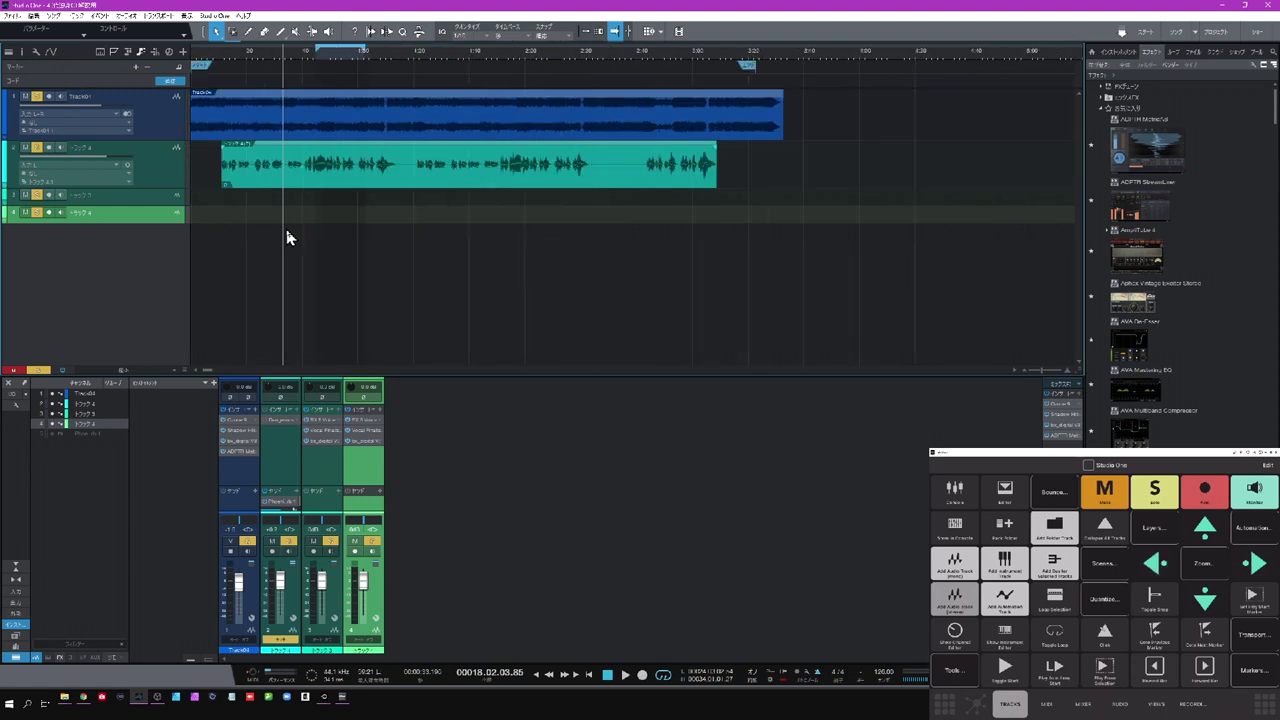
- Enlarge the height of all arrangement tracks stepwise, and reduce it again to a uniform medium height
key(shift+e)
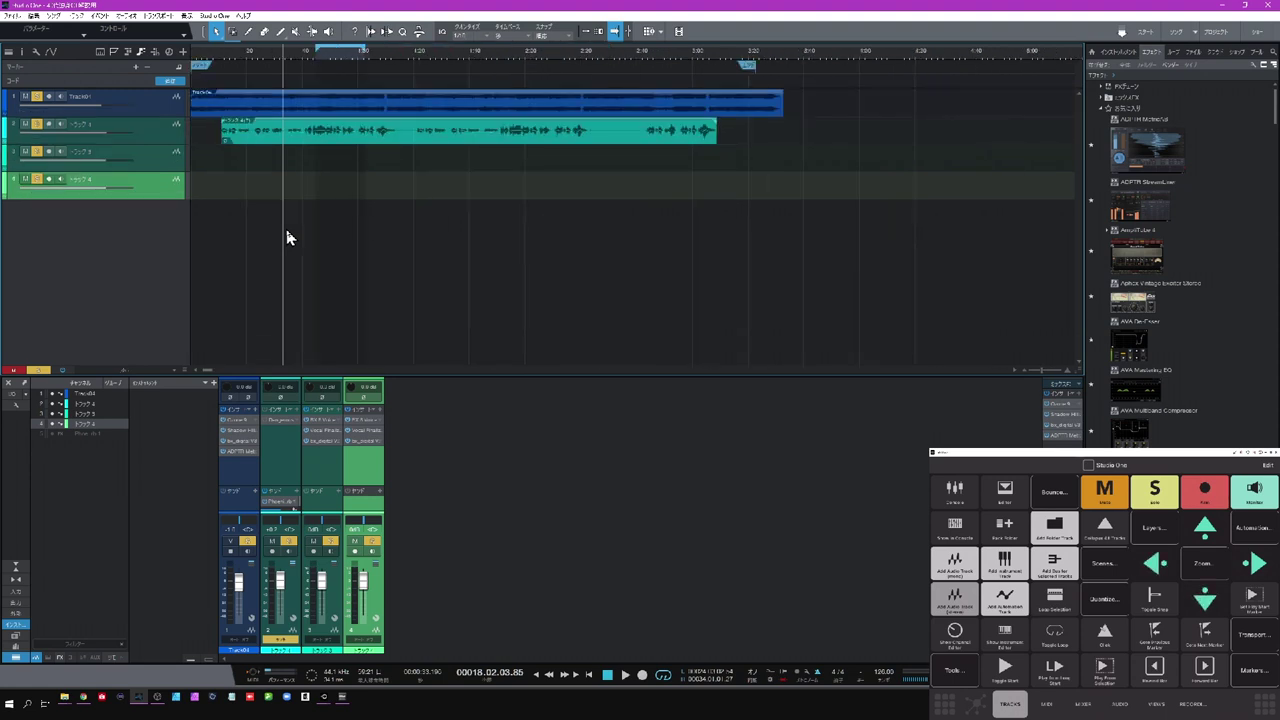
key(shift+e)
key(shift+e)
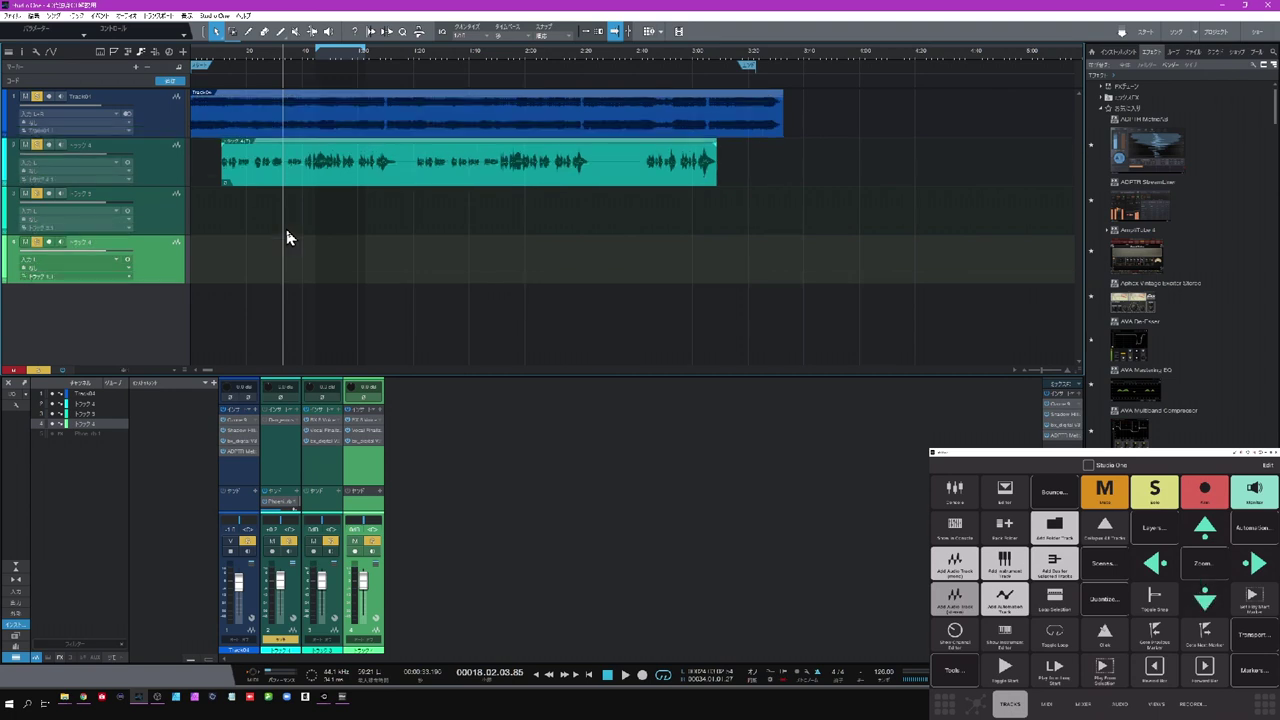
key(shift+e)
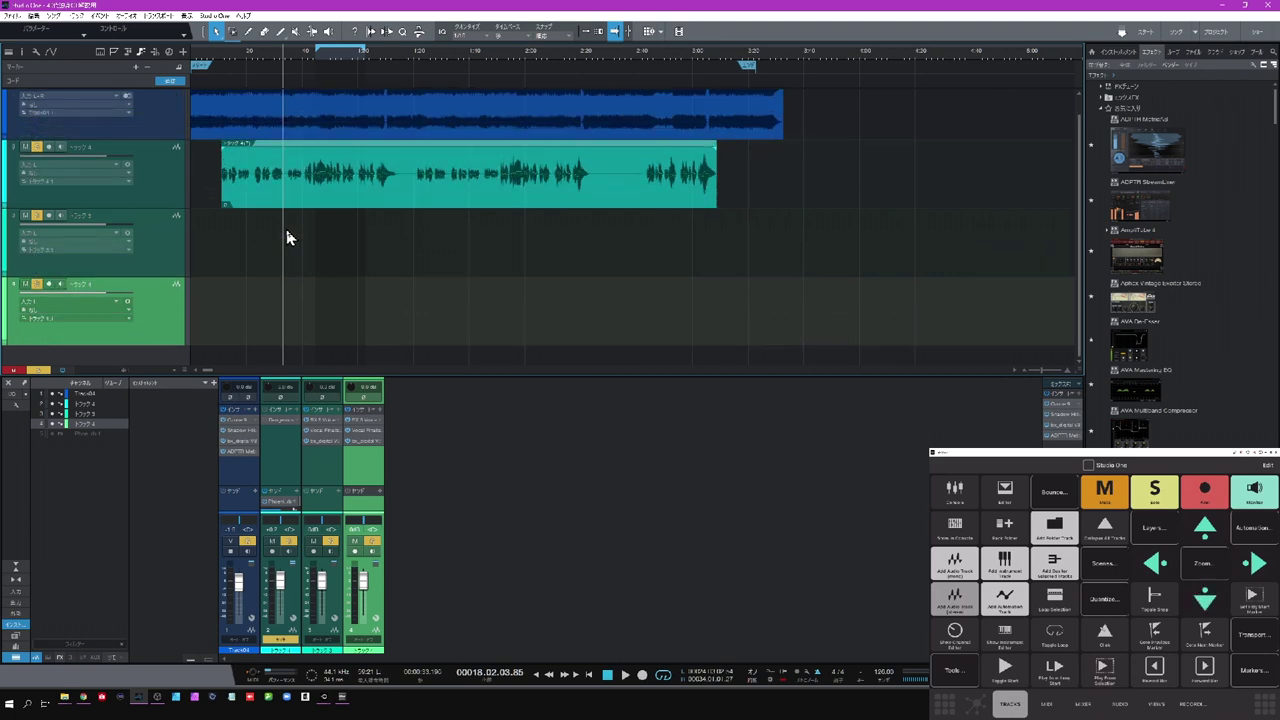
key(shift+w)
key(shift+w)
key(shift+w)
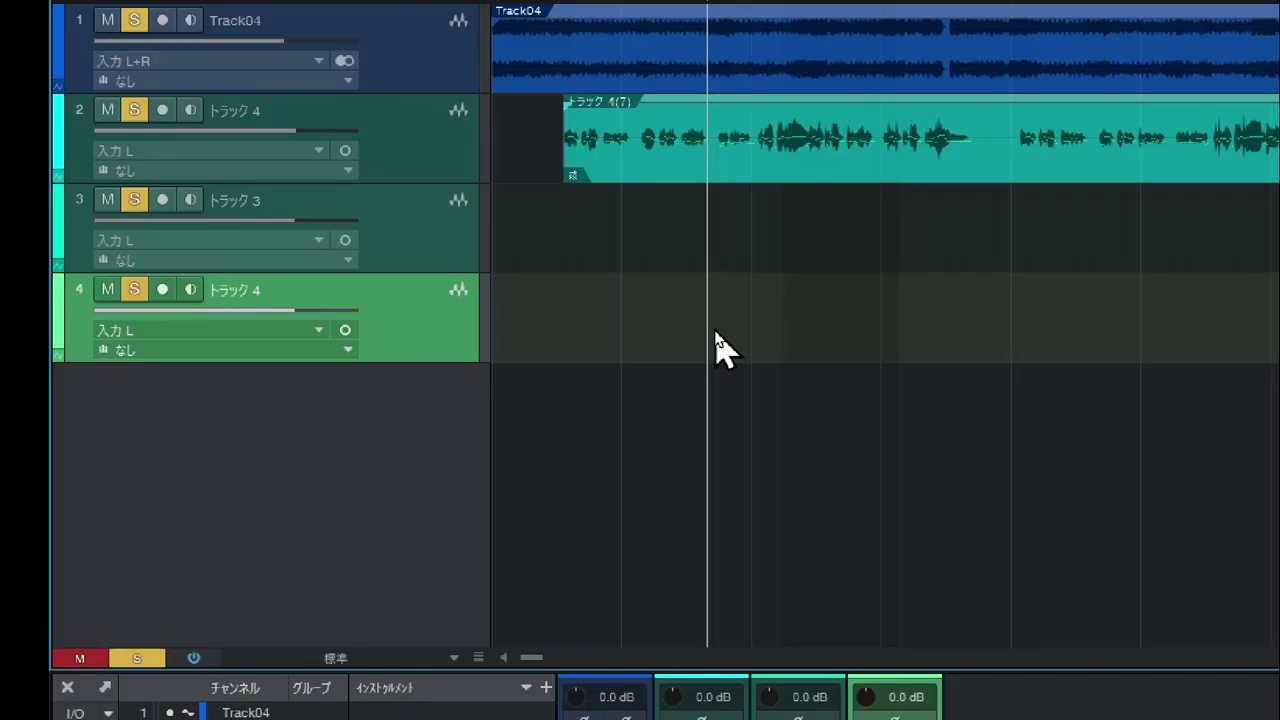
- Add a stereo audio track below track 4
key(t)
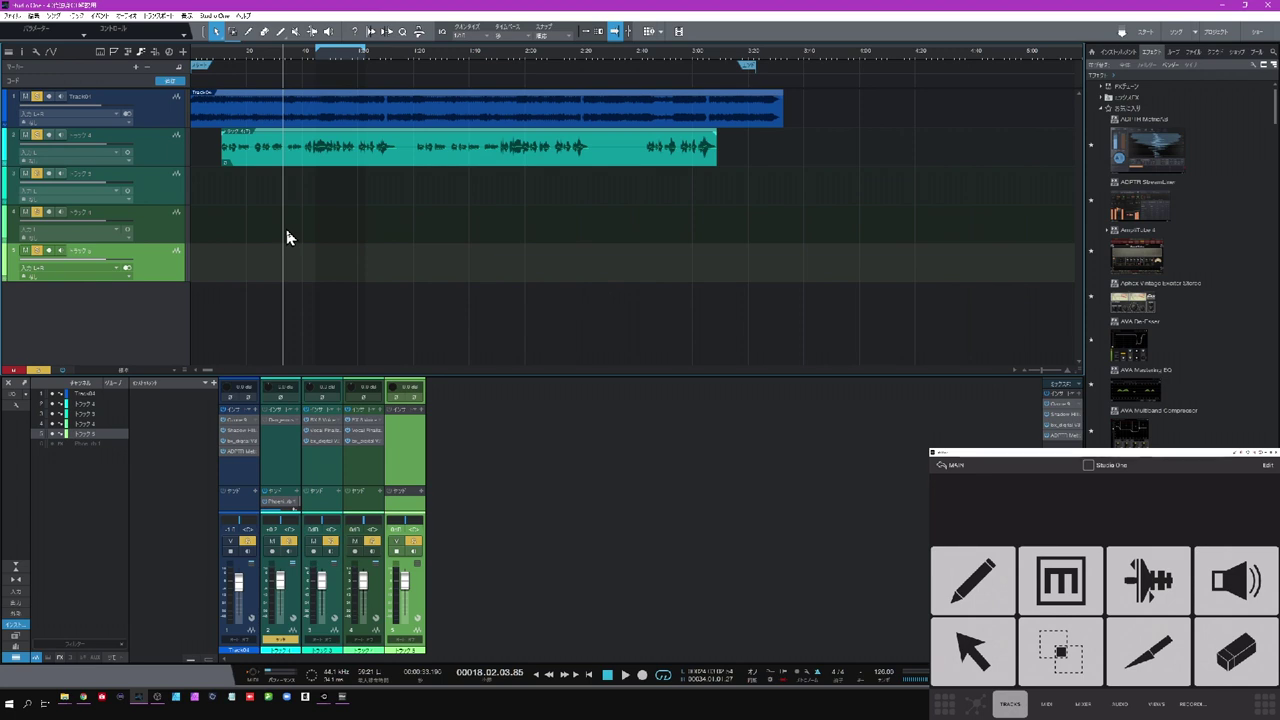
- Erase the audio event on track 2 with the Eraser tool, and undo the deletion
key(4)
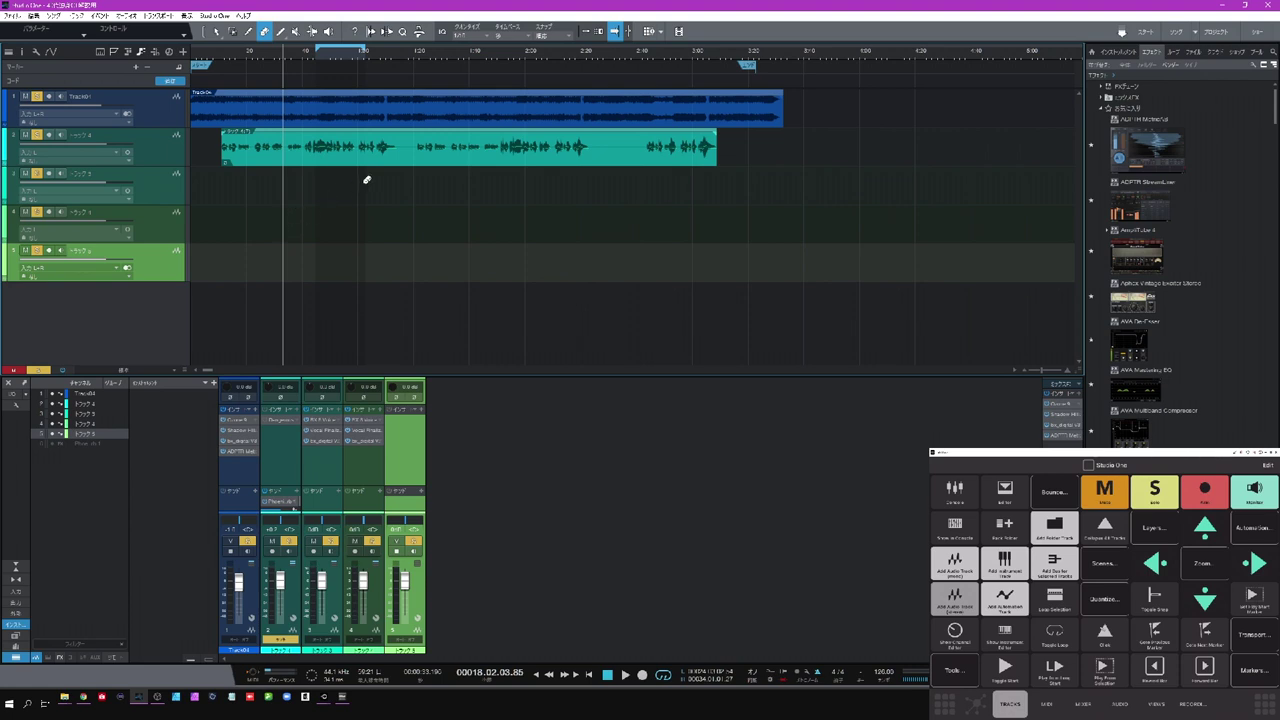
click(380, 153)
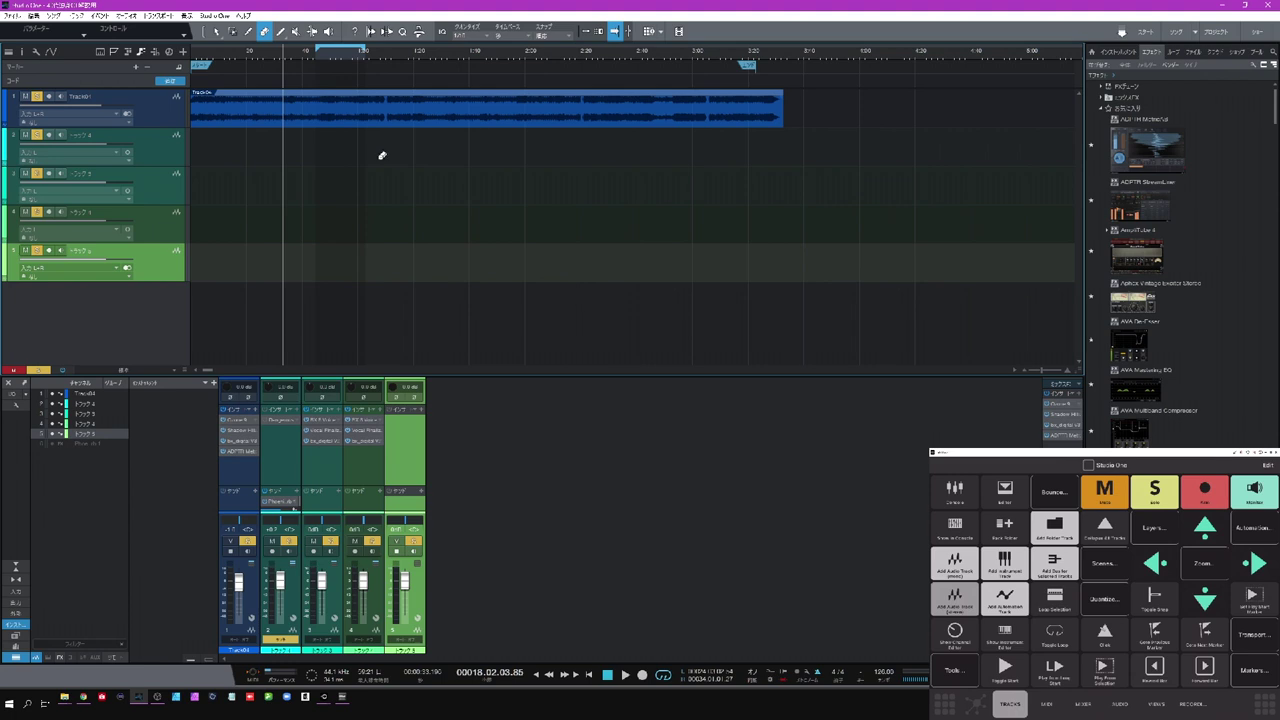
key(ctrl+z)
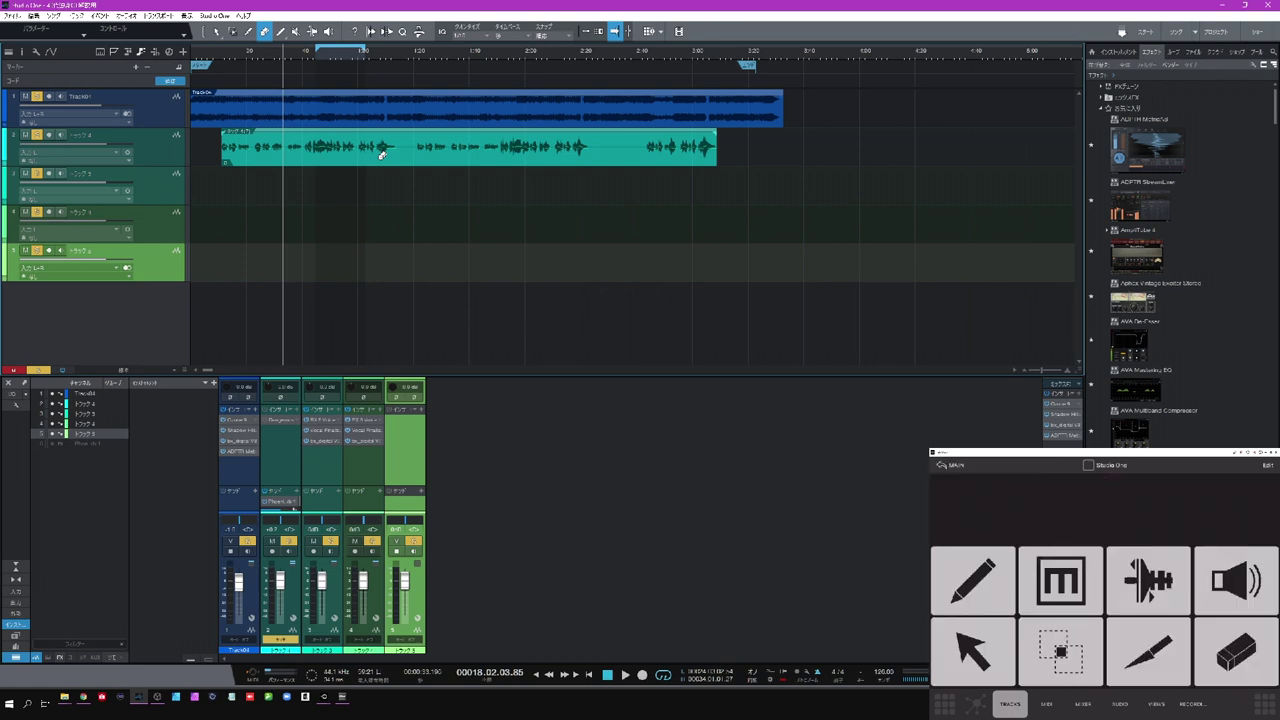
- Split the audio event on track 2 into three parts in its quiet gaps at about 1:15 and 2:23
key(3)
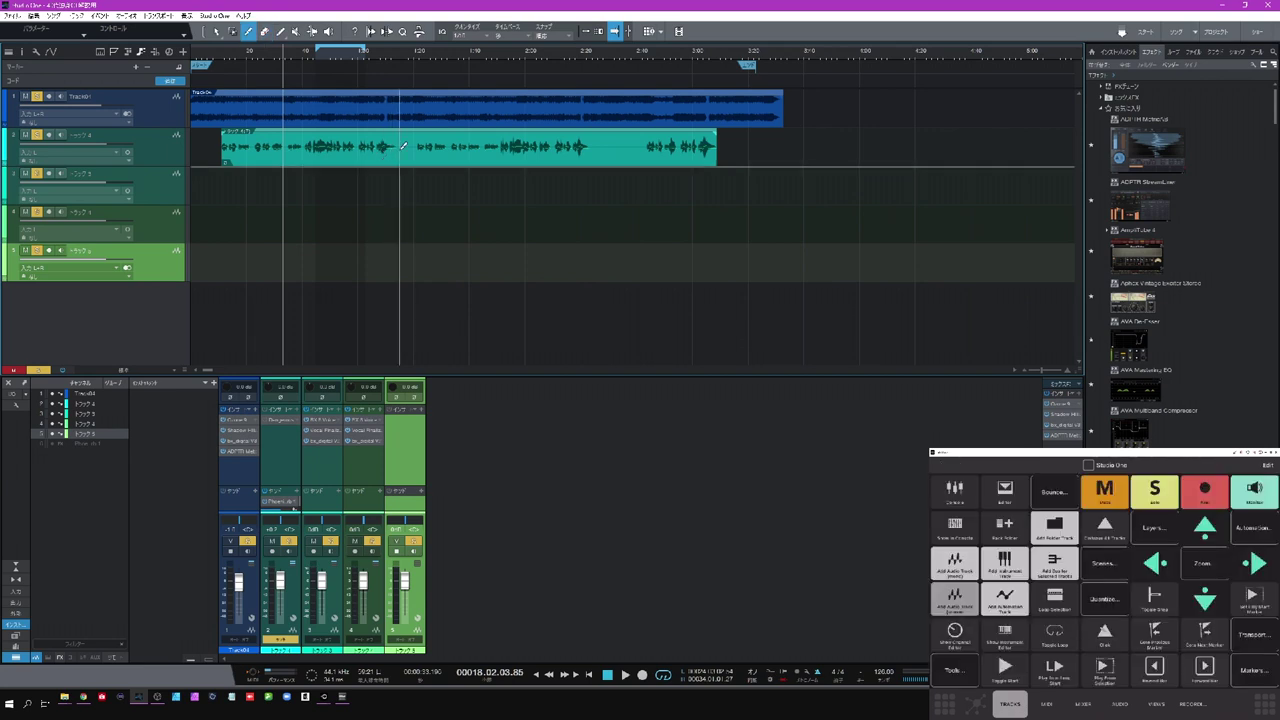
click(408, 143)
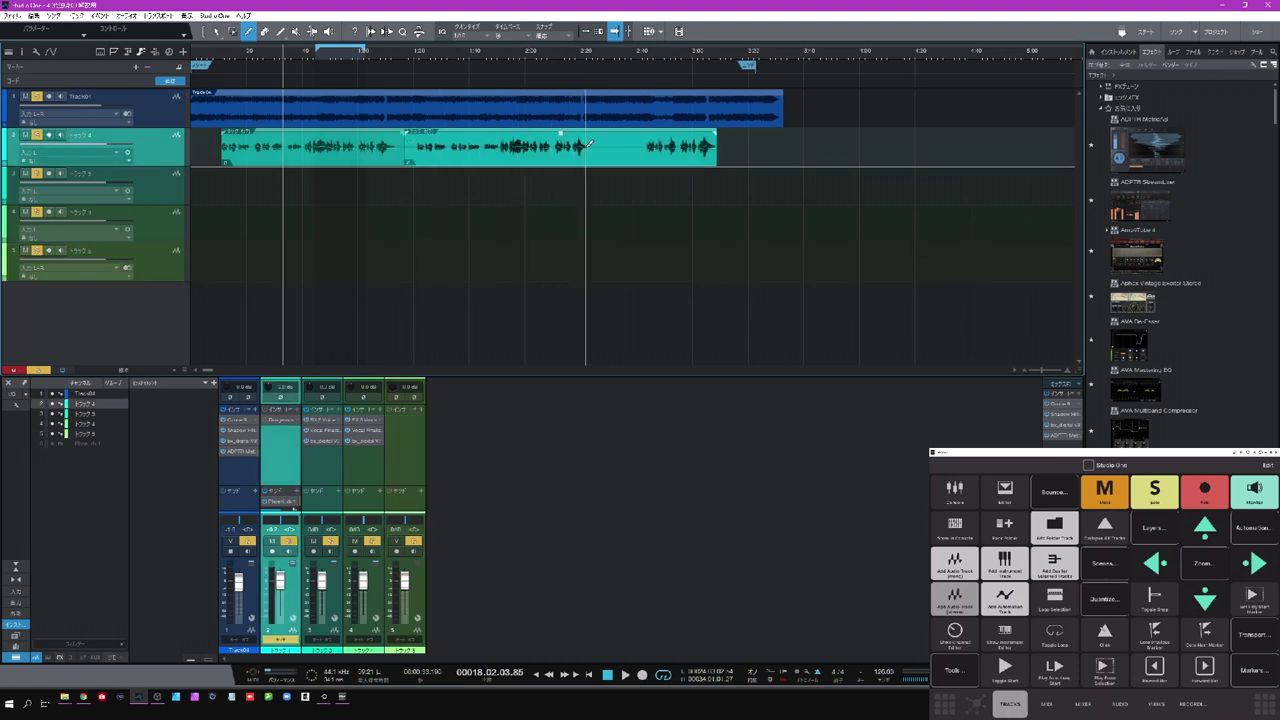
click(597, 143)
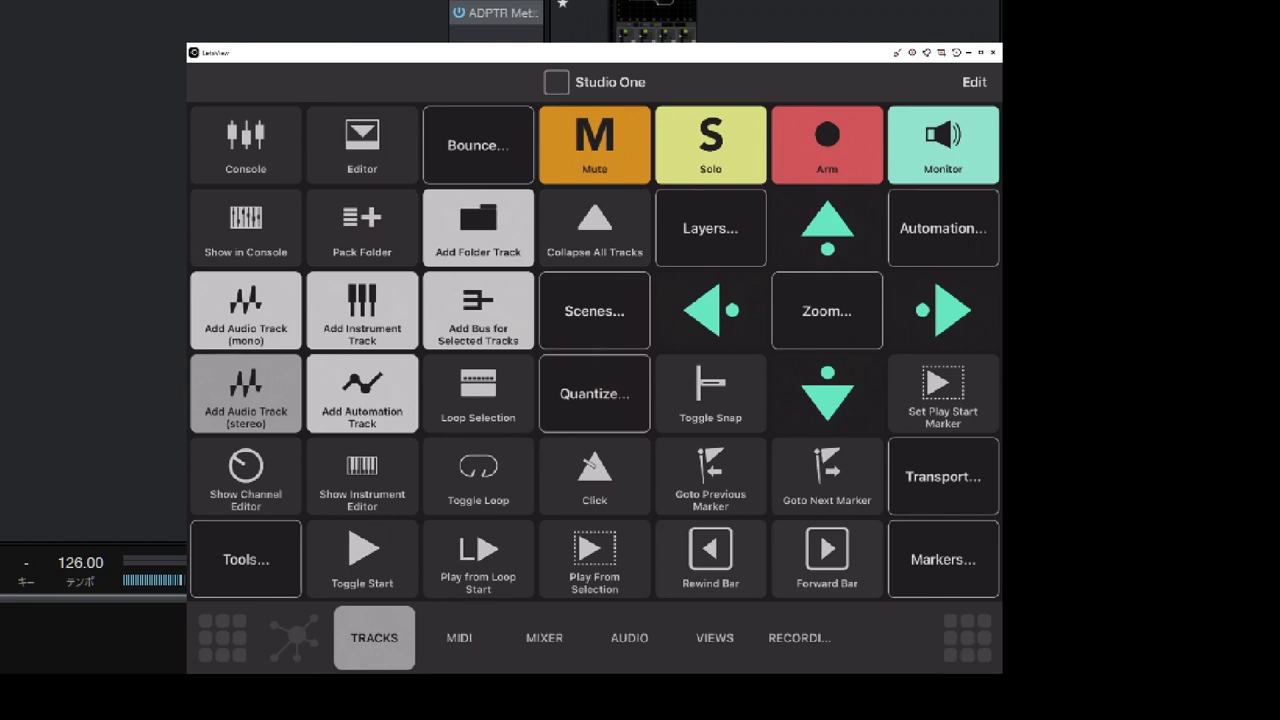
- Using the controller's mixer page, switch record arm, input monitoring and mute on track 2 on and off again
click(459, 638)
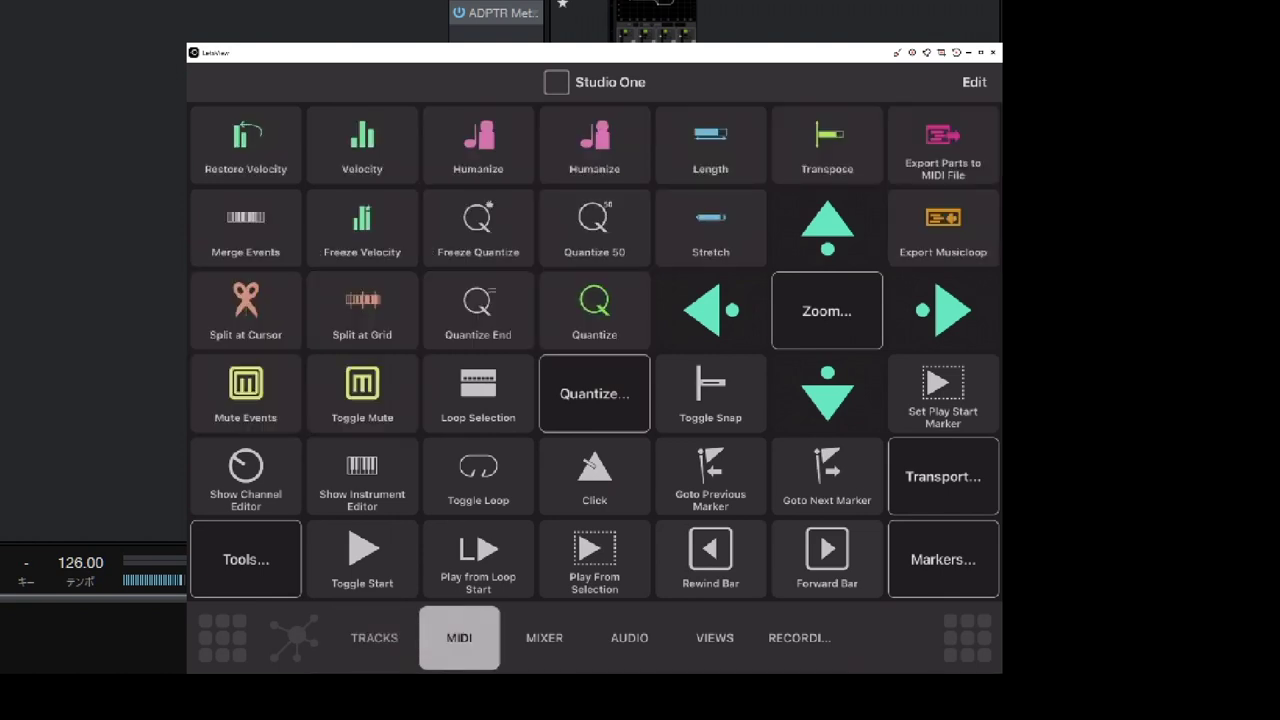
click(544, 638)
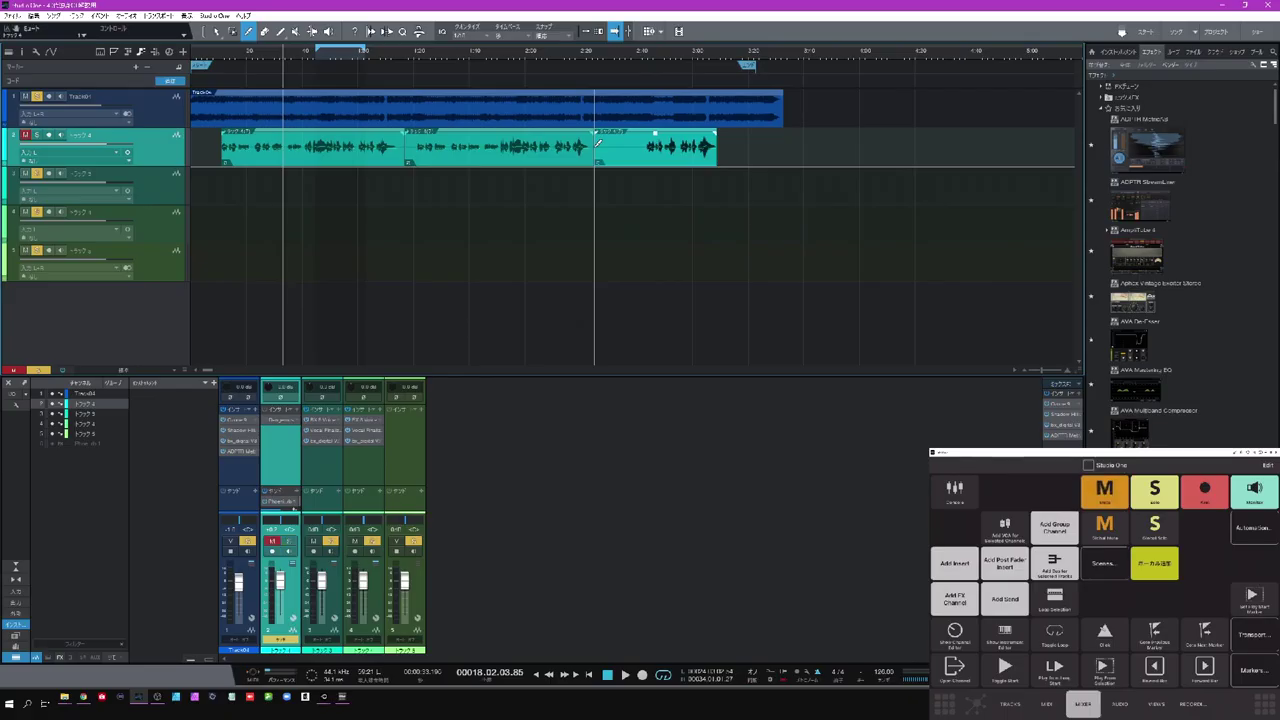
key(r)
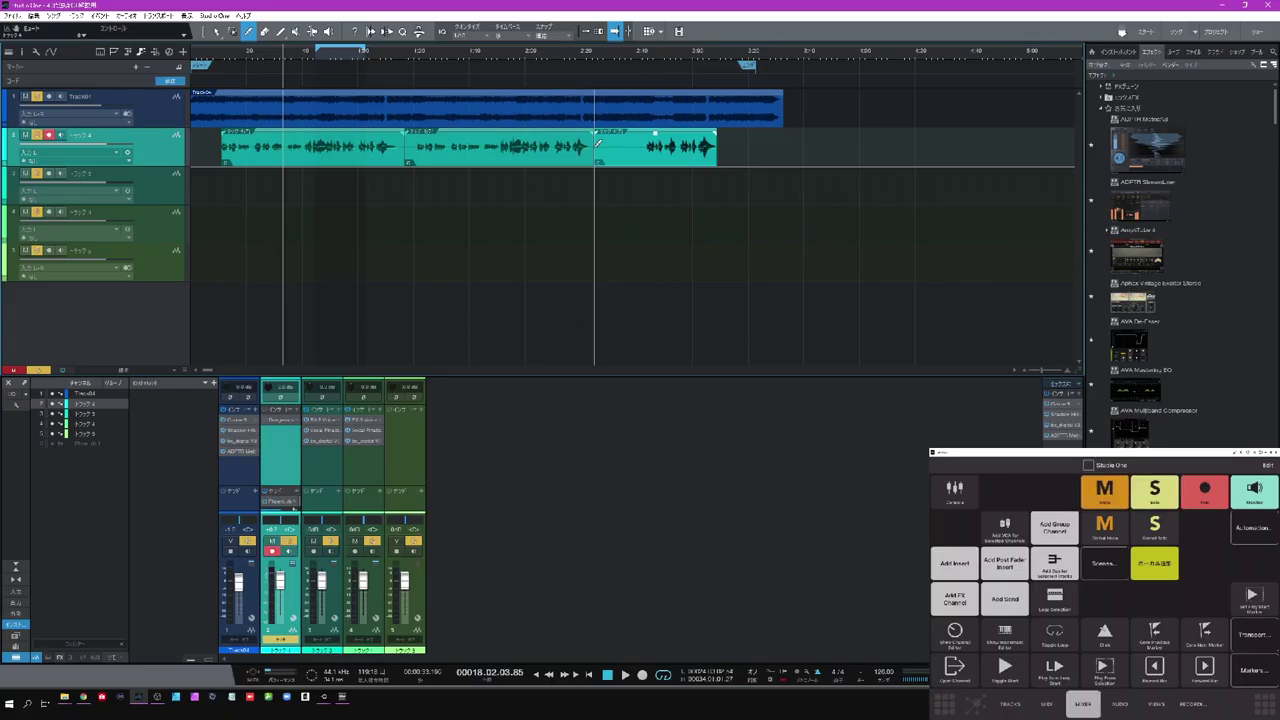
key(u)
key(u)
key(r)
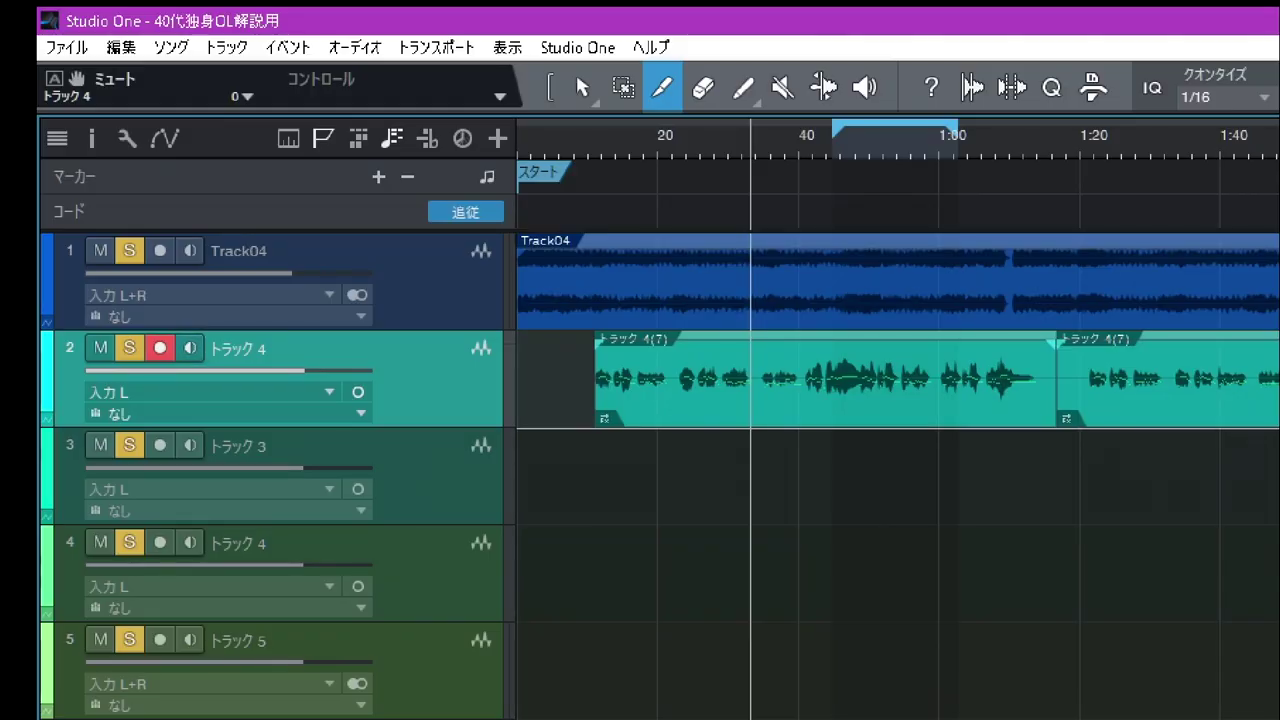
key(m)
key(m)
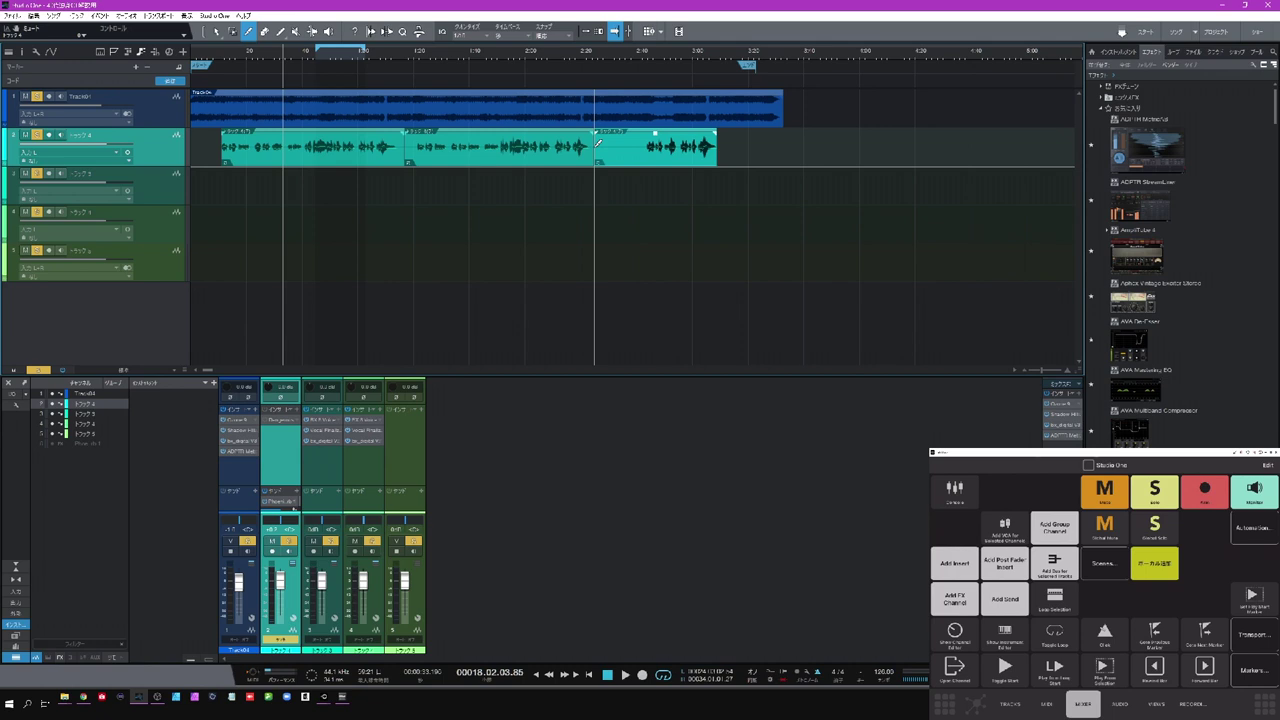
- Toggle loop playback for the marked range off and on repeatedly
key(KP_Divide)
key(KP_Divide)
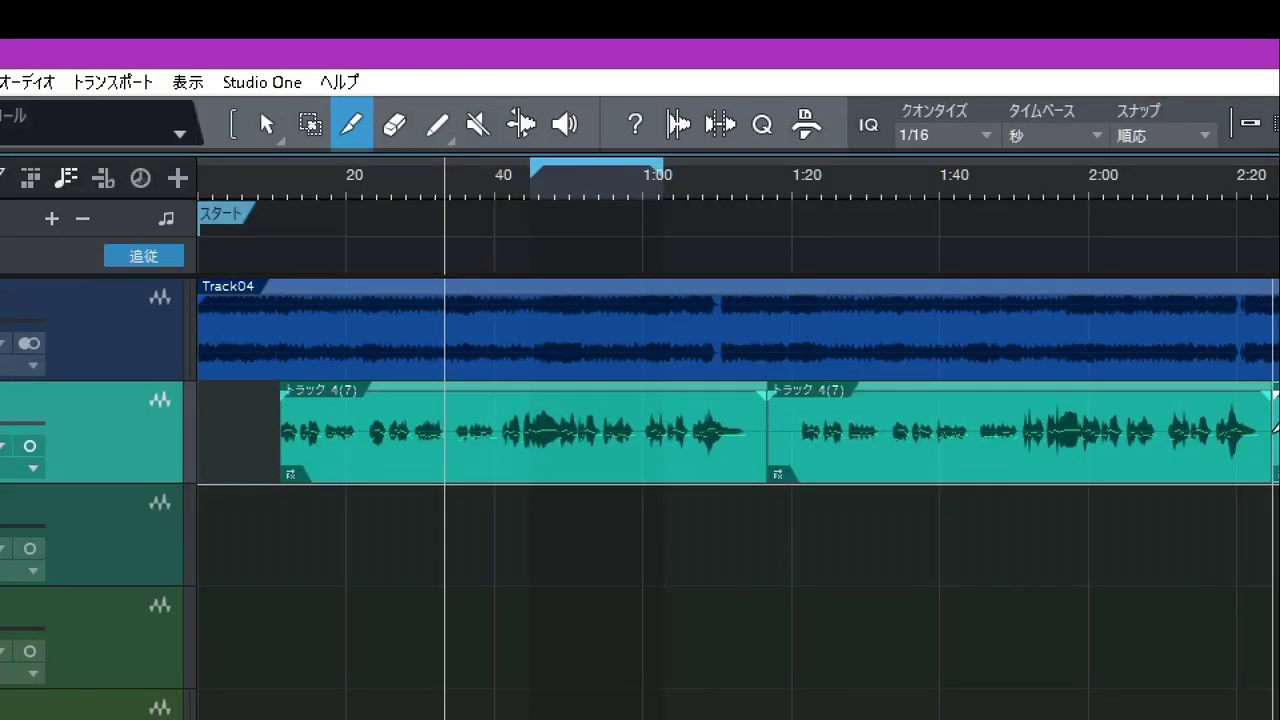
key(KP_Divide)
key(KP_Divide)
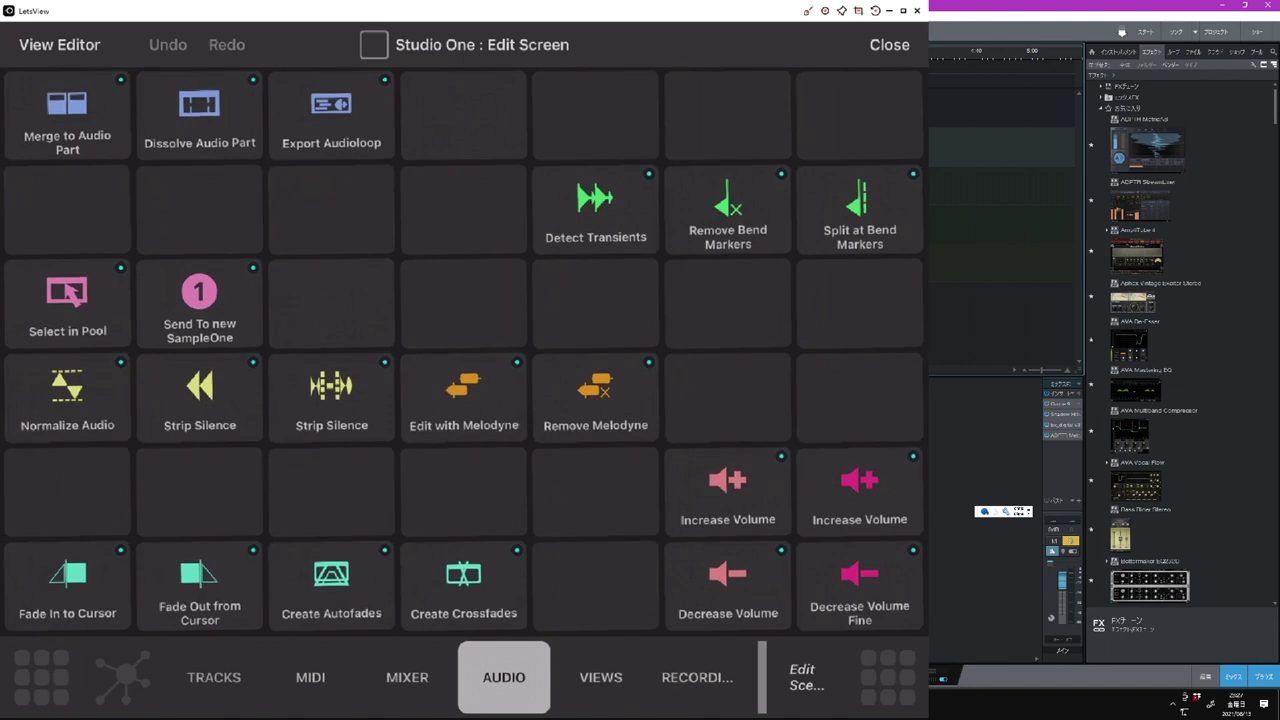
- Create a new button in an empty cell of the Metagrid AUDIO page and label it ボーカル追加
click(463, 303)
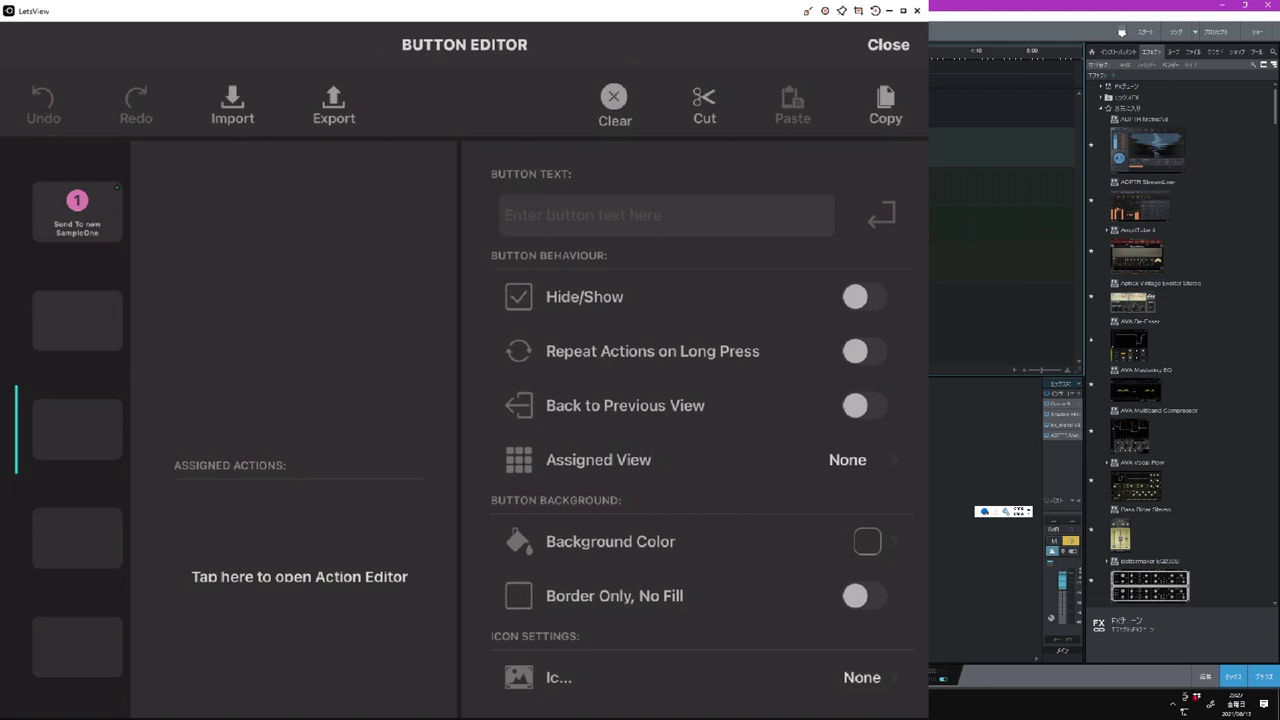
click(666, 215)
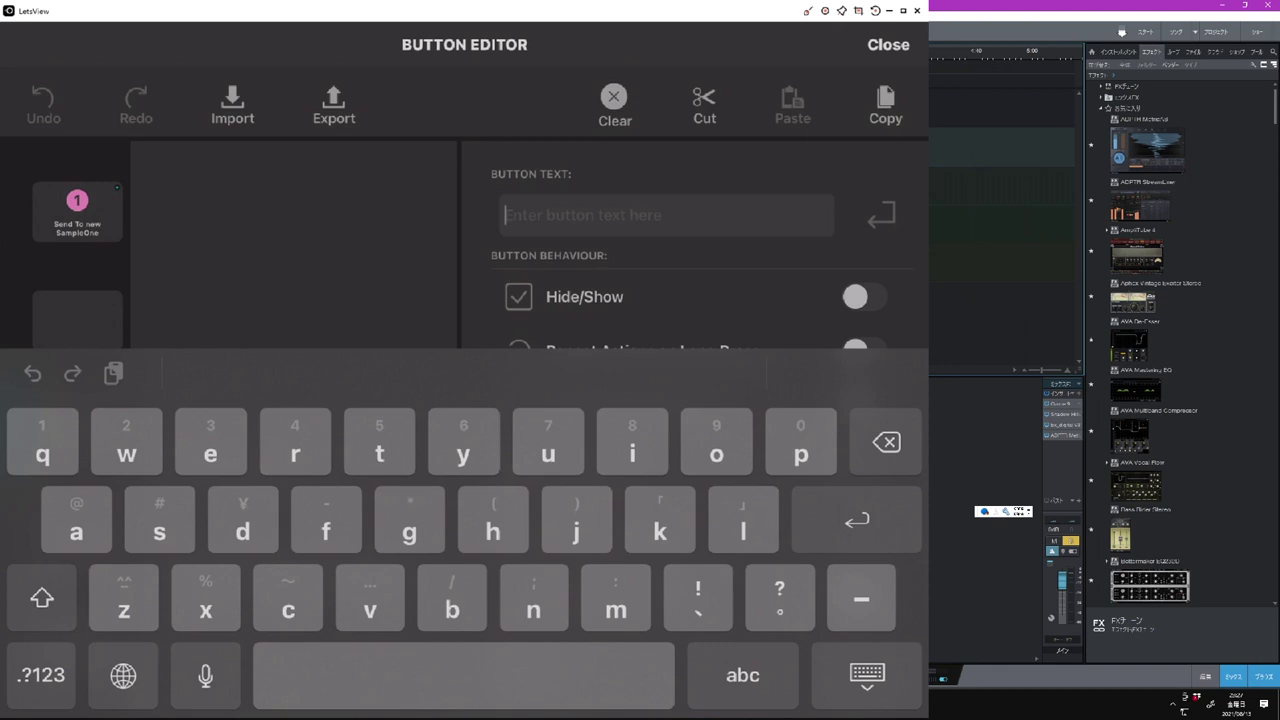
text(bo-k)
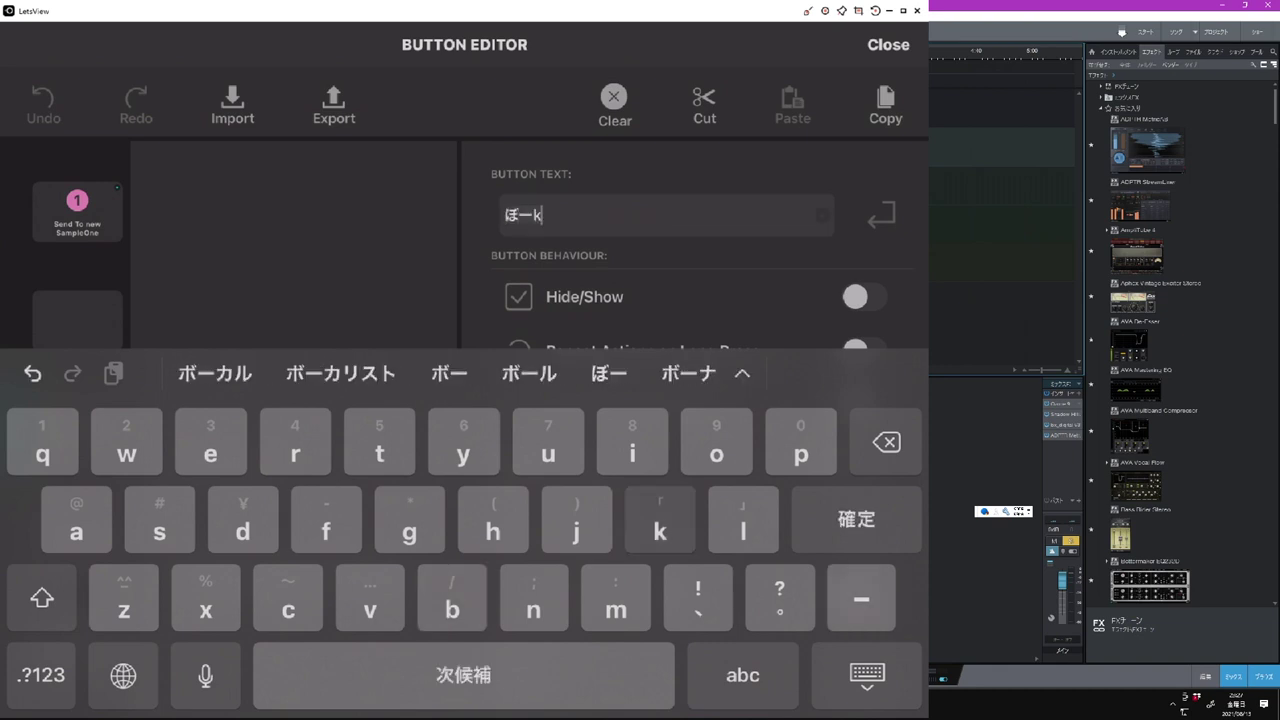
text(a)
click(214, 373)
text(tuka)
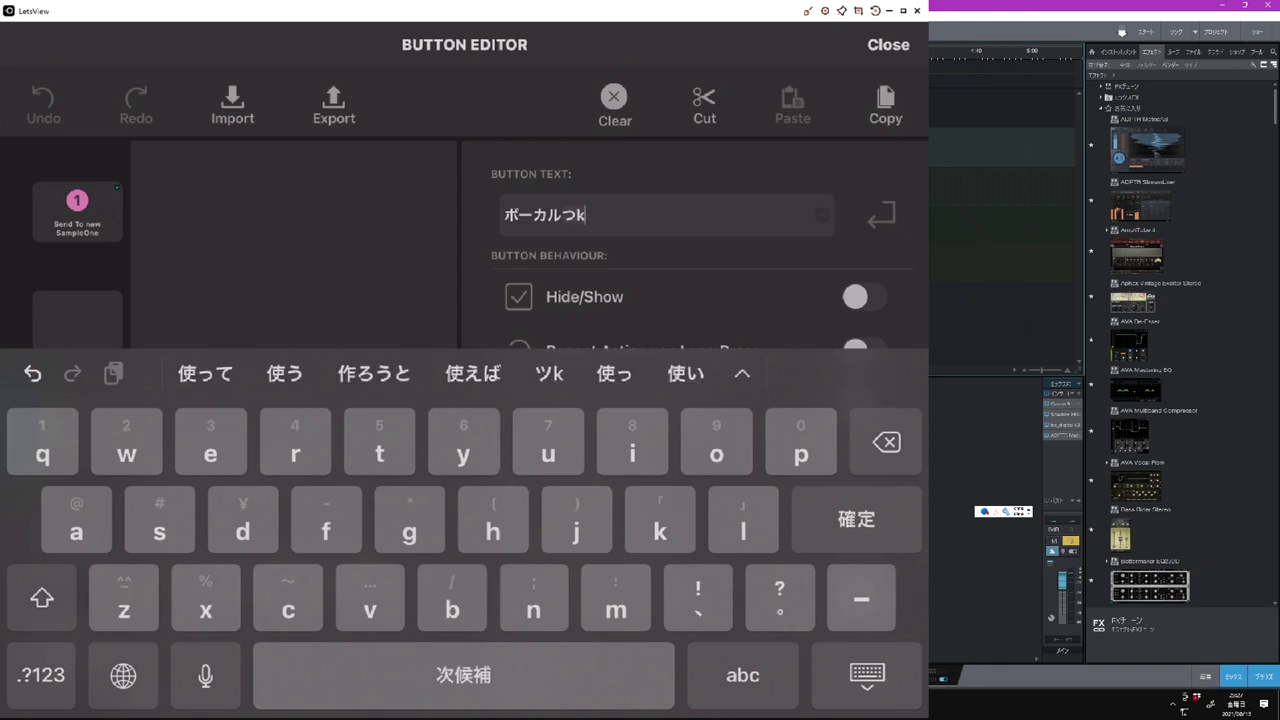
key(BackSpace)
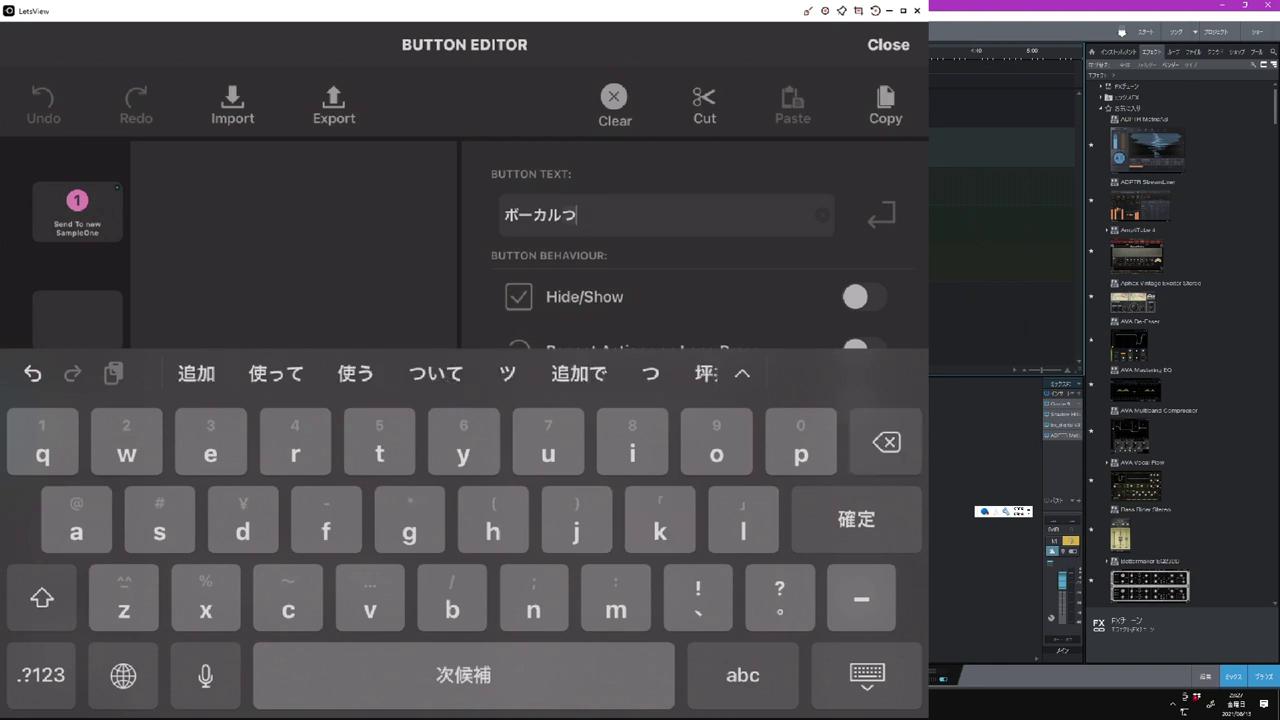
text(ika)
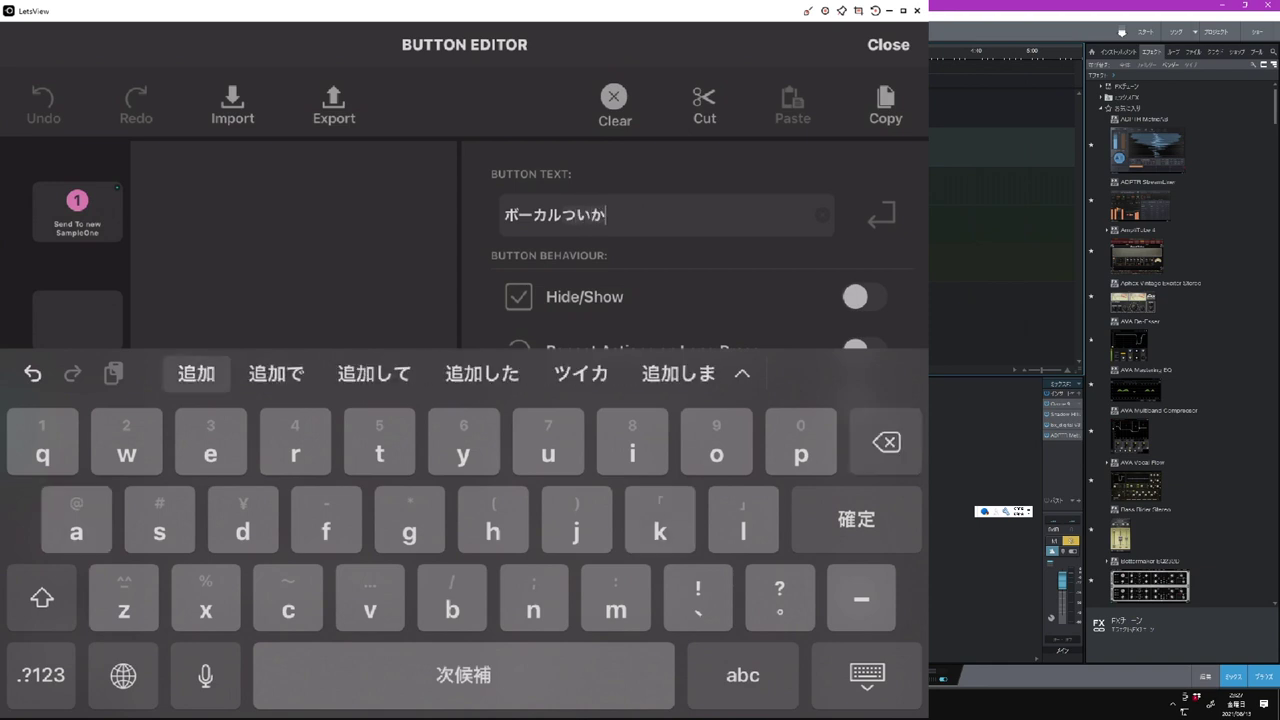
click(196, 373)
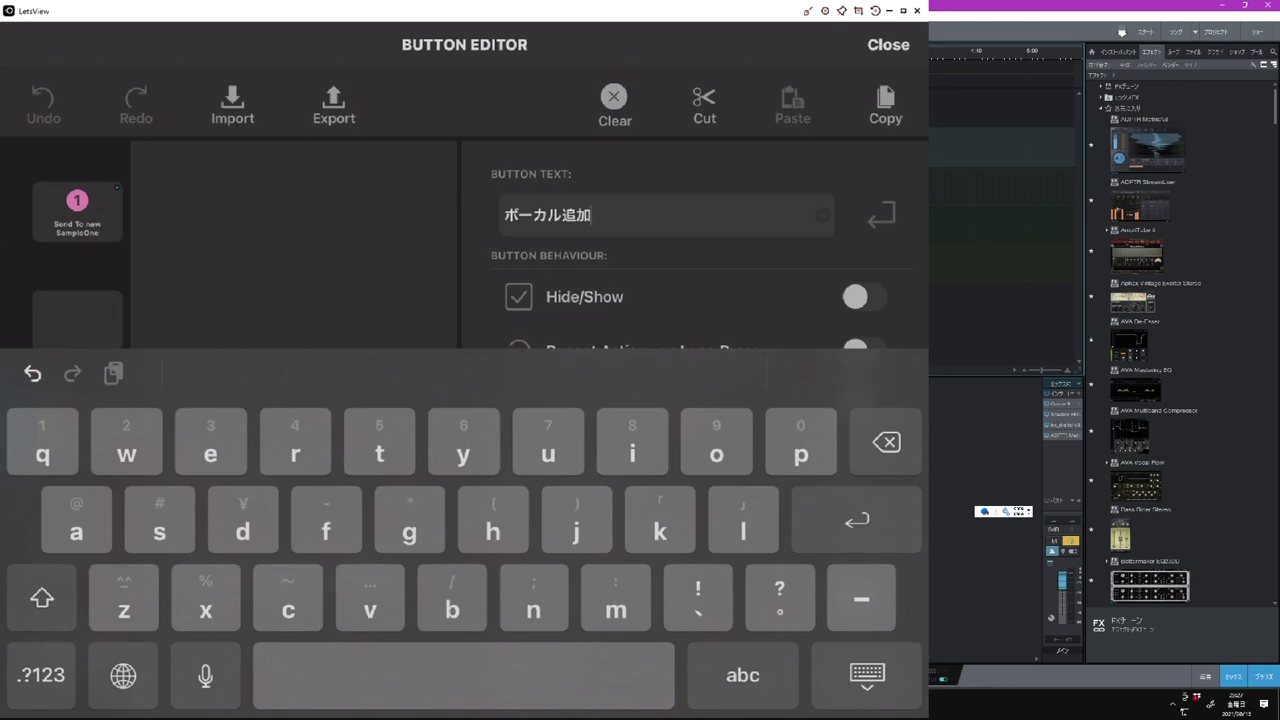
key(Return)
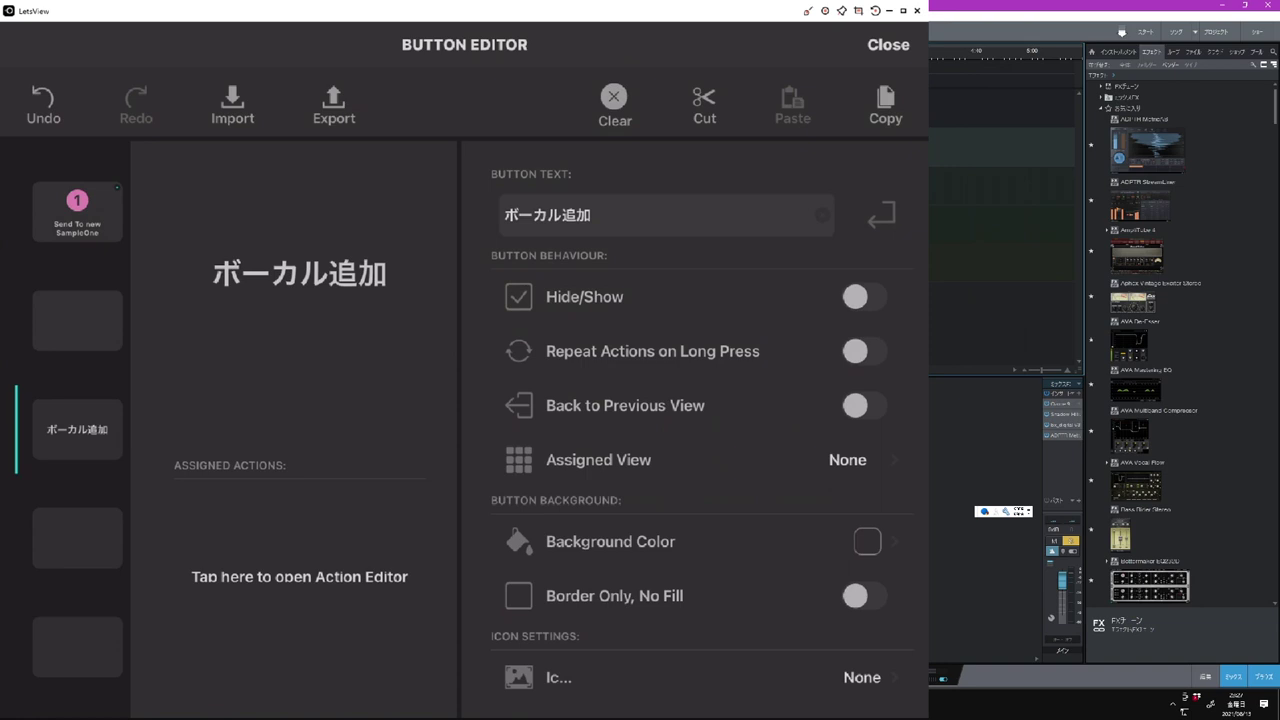
- Give the ボーカル追加 button a yellow-green background colour and enable its Hide/Show behaviour
click(867, 542)
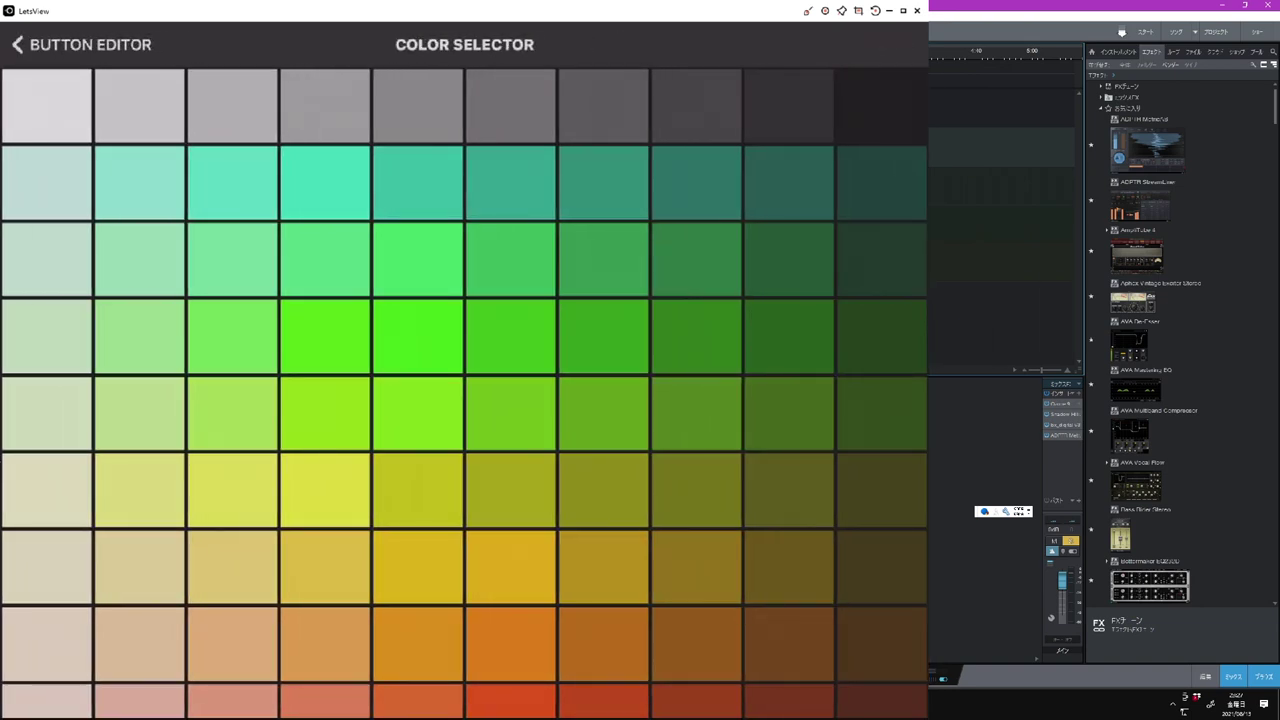
click(418, 490)
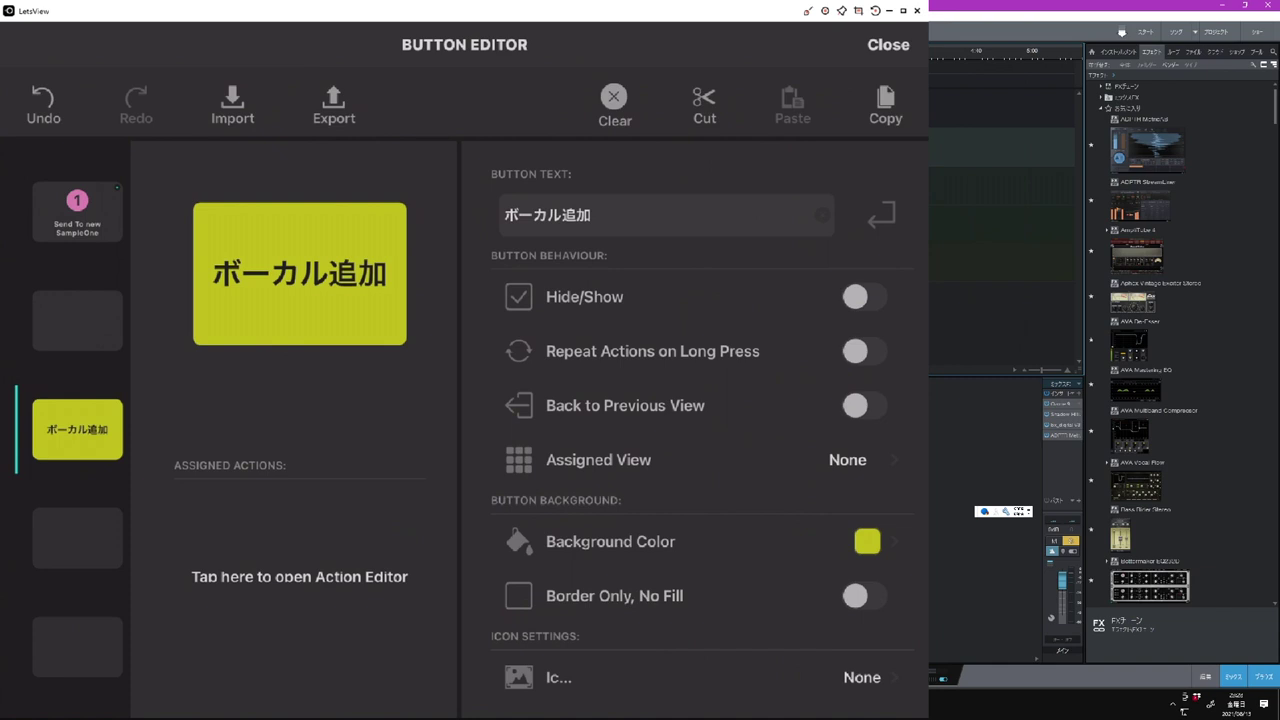
click(864, 297)
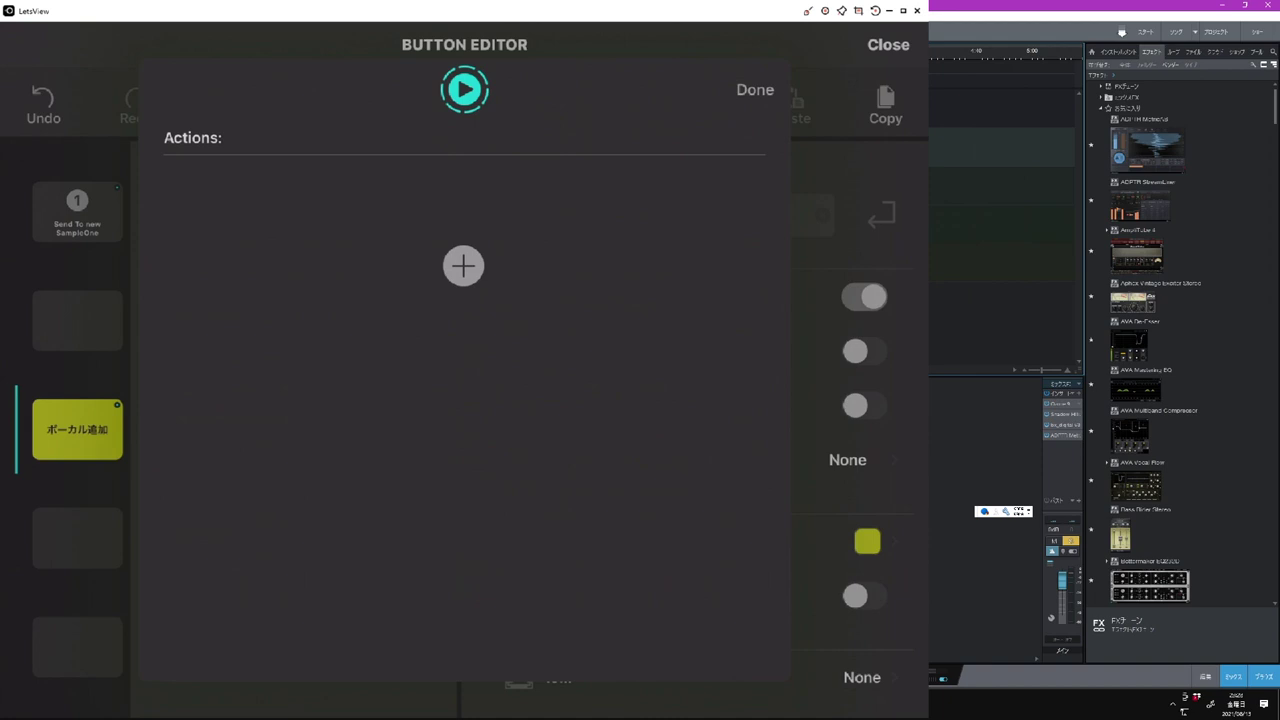
- Assign a keyboard shortcut action of Shift+Alt+V to the ボーカル追加 button and finish editing its actions
click(463, 266)
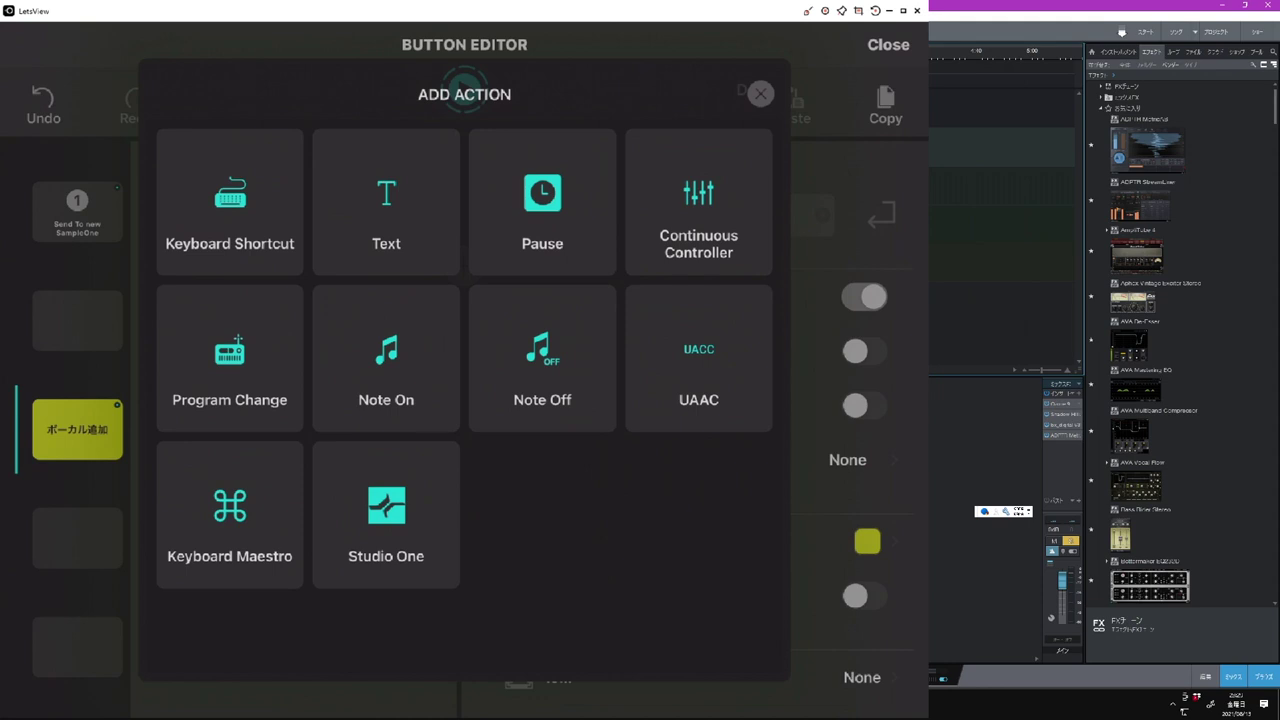
click(229, 210)
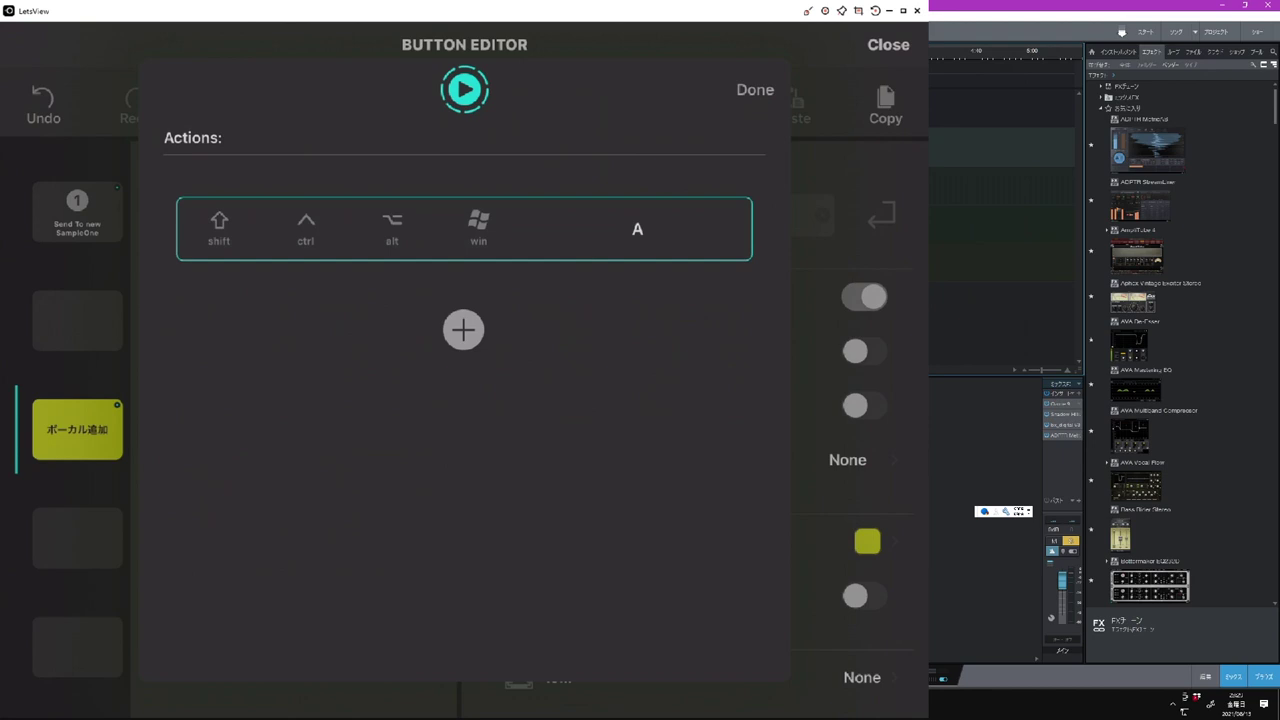
click(219, 229)
click(392, 229)
click(637, 229)
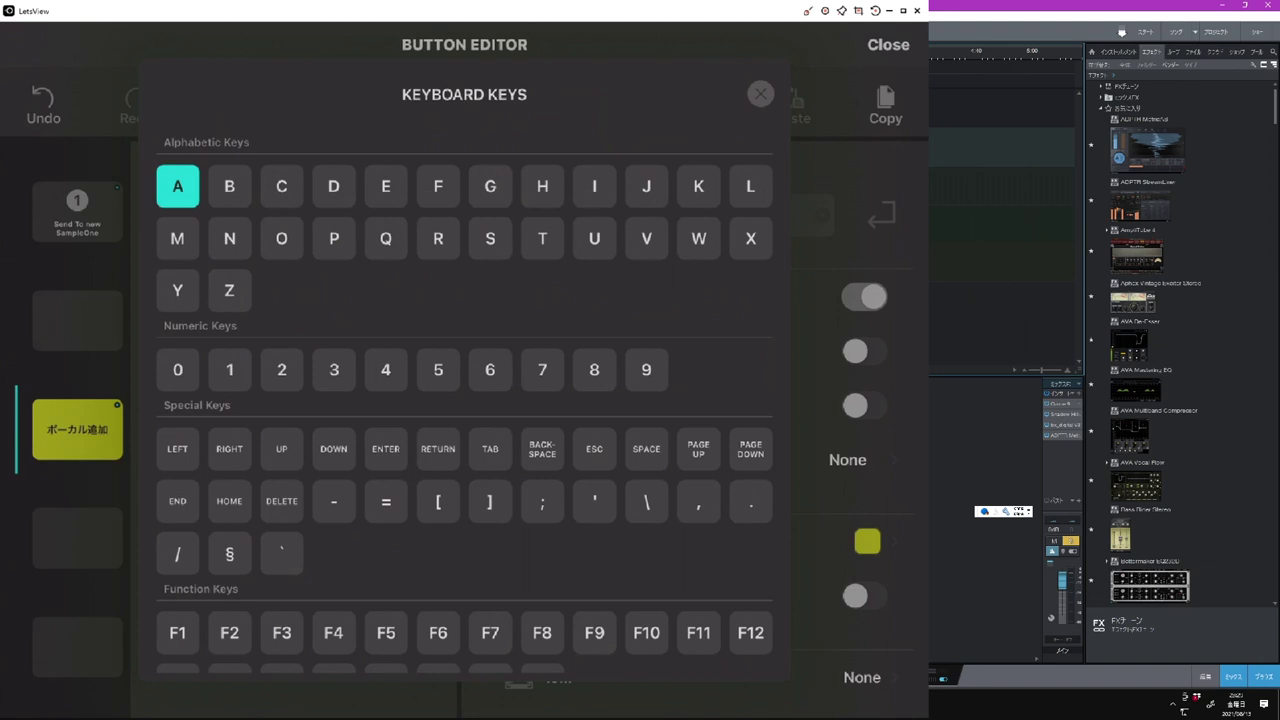
click(647, 239)
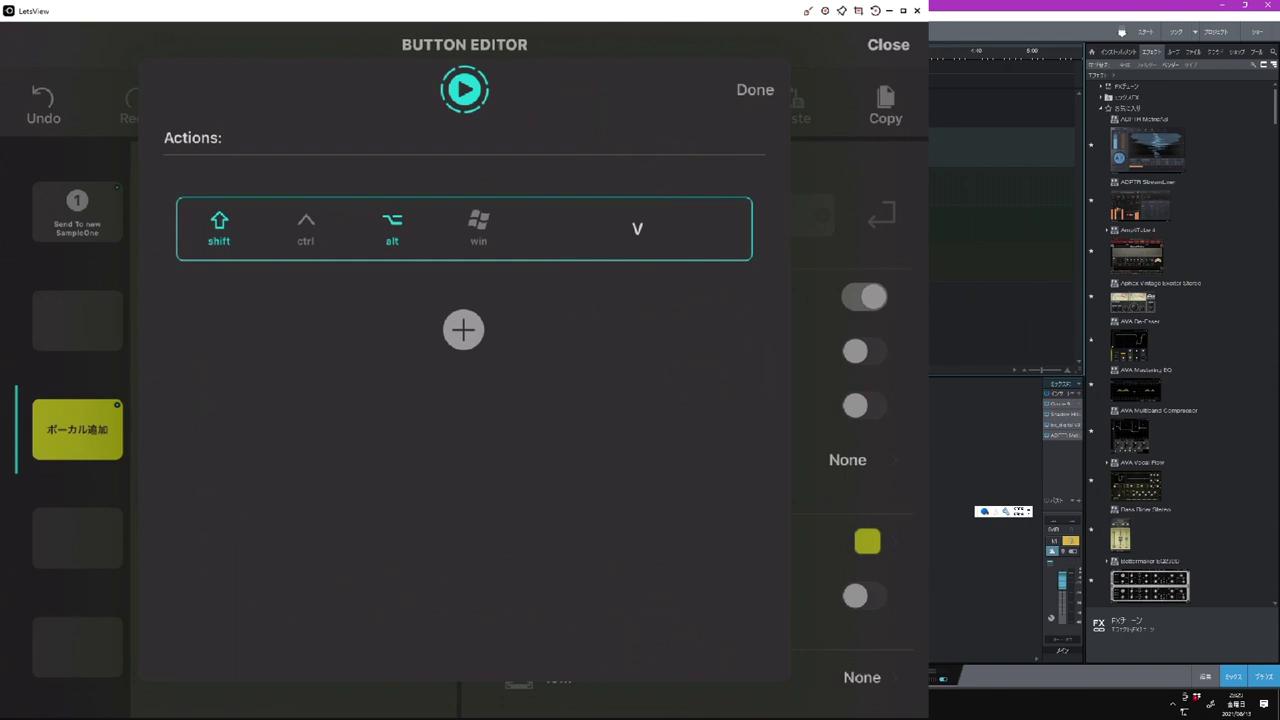
click(755, 90)
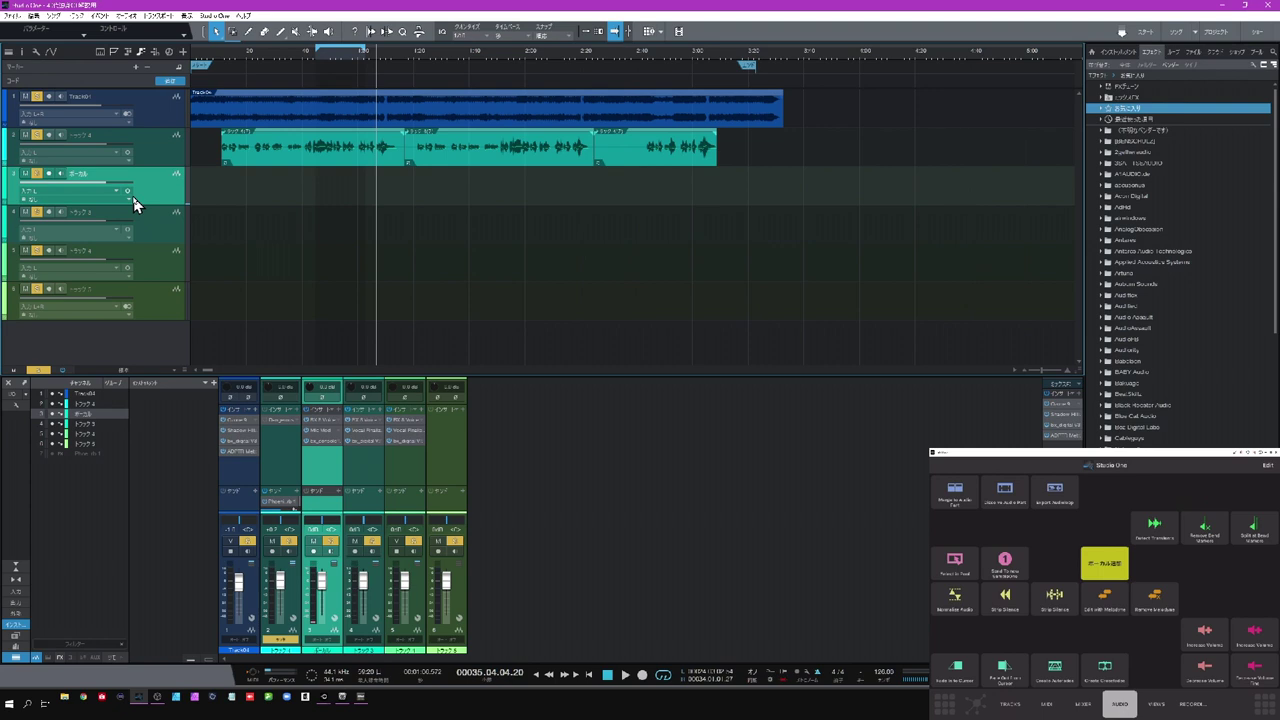
- Inspect the three insert plug-ins on the ボーカル track one after another: RX Voice De-noise, Mic Mod and bx_console AMEK 9099
click(325, 428)
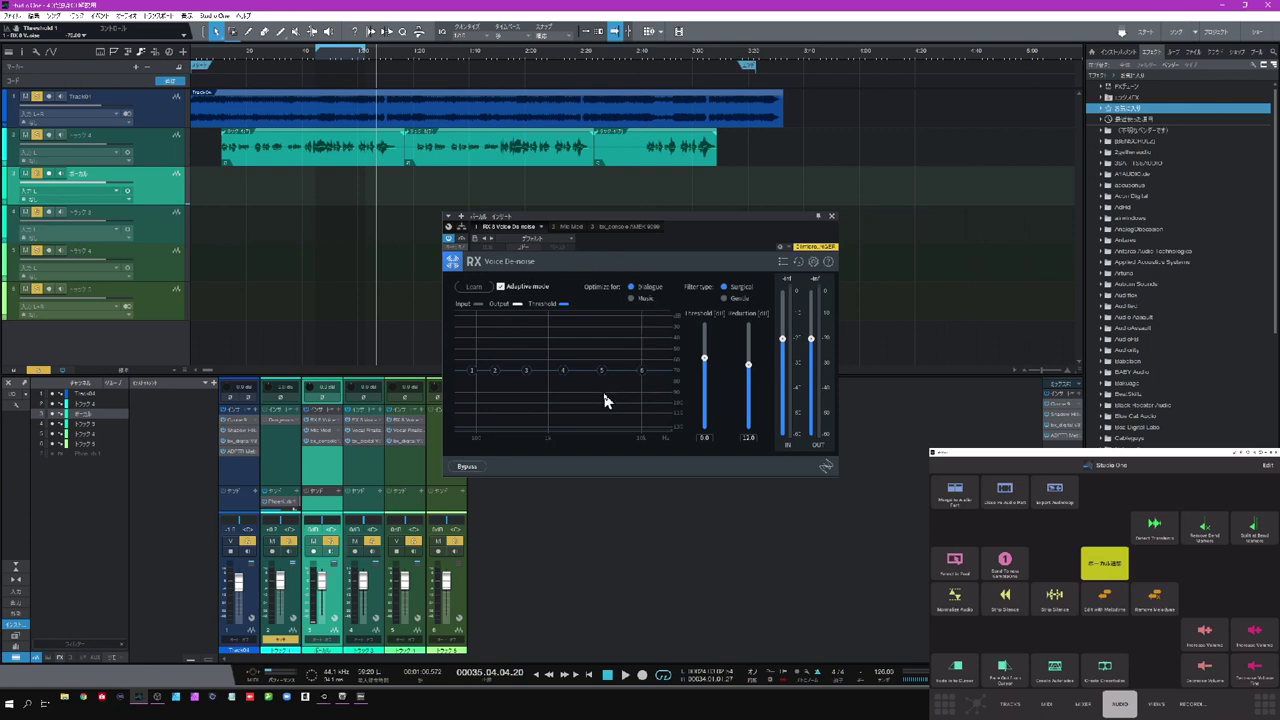
click(833, 218)
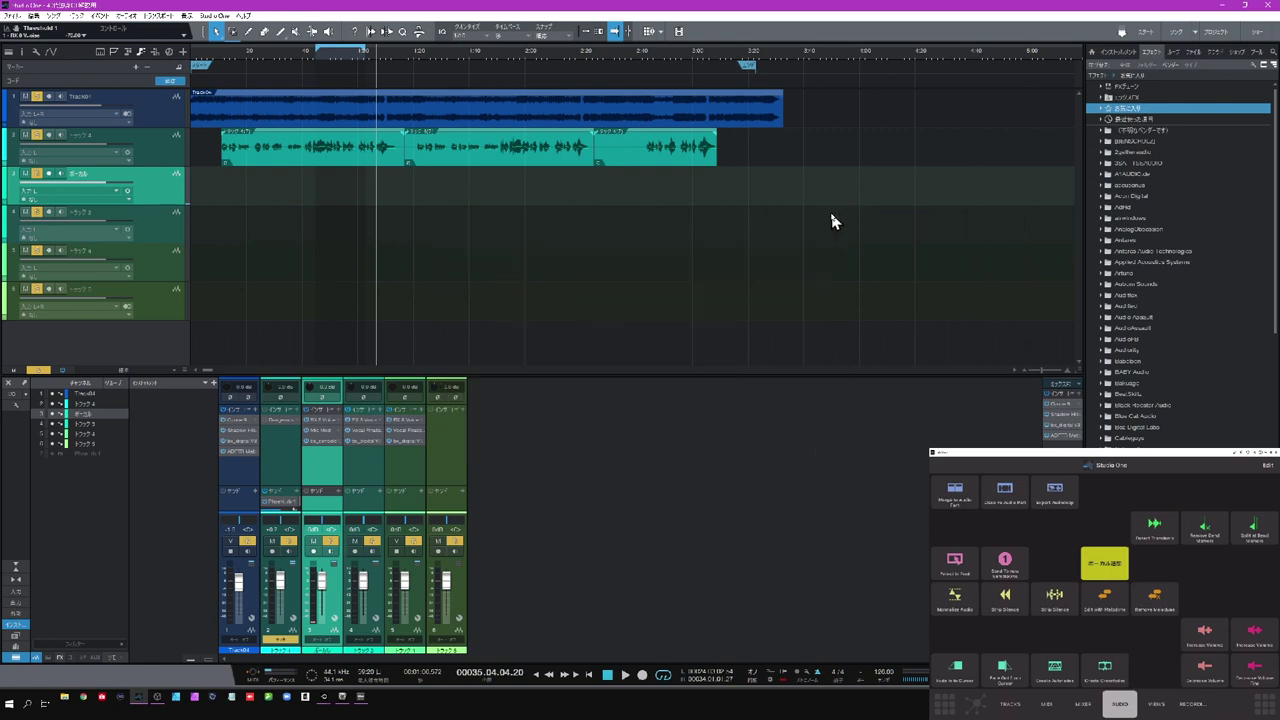
click(323, 436)
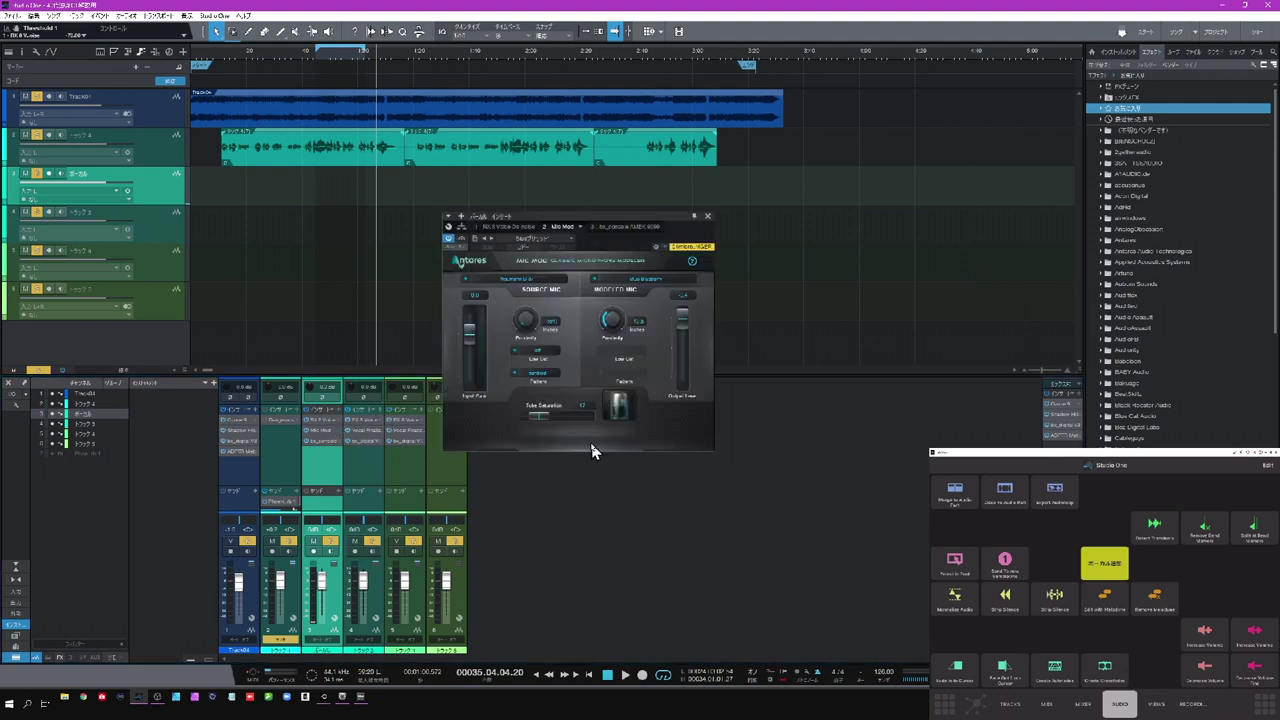
click(707, 216)
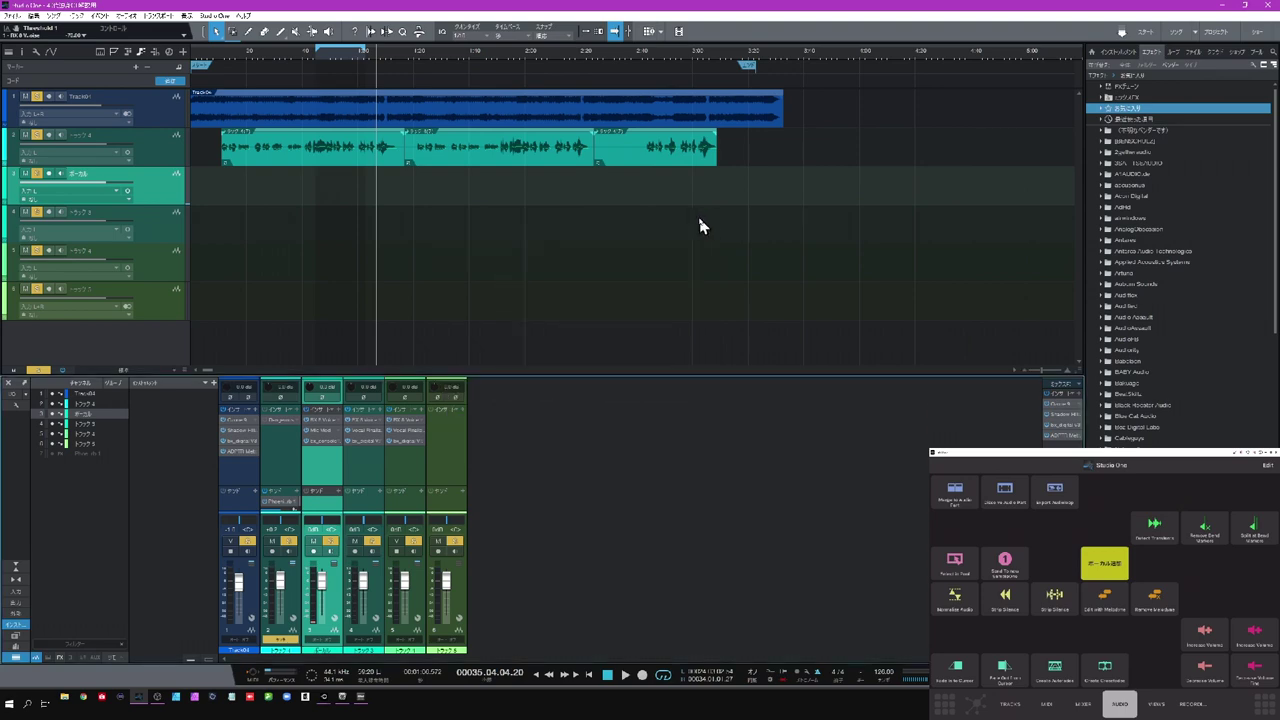
click(323, 443)
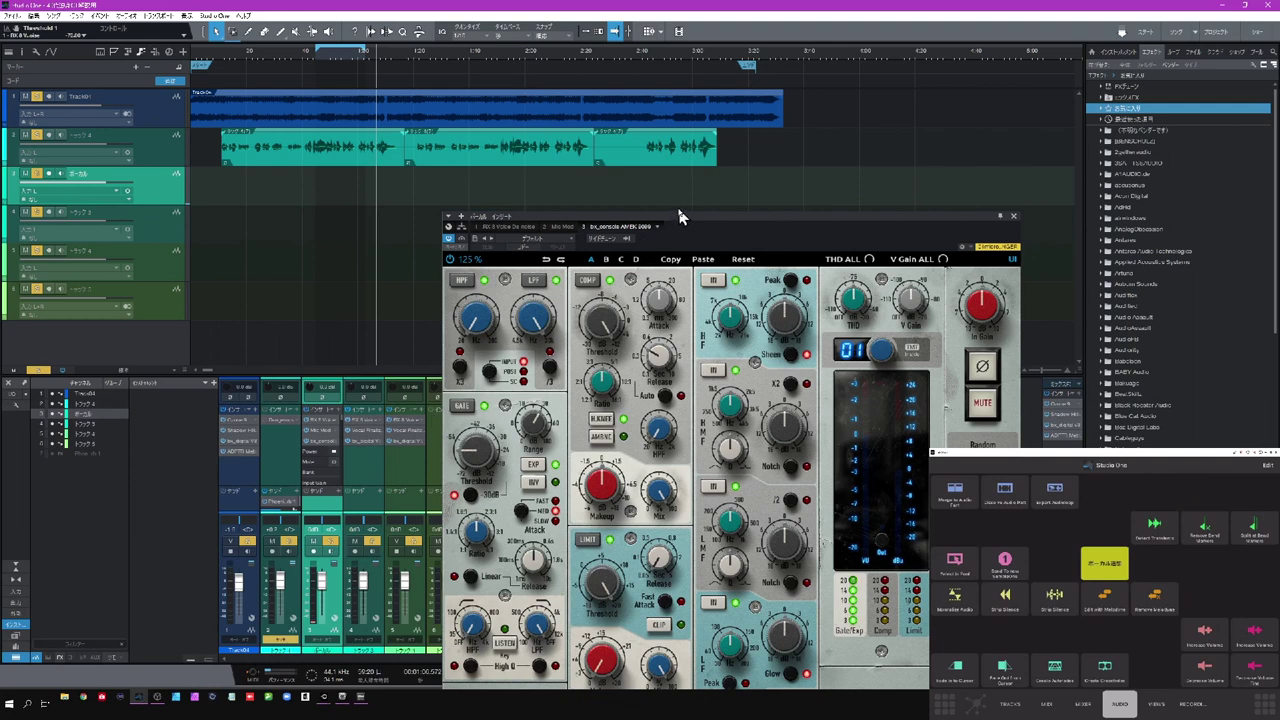
drag(679, 224, 669, 106)
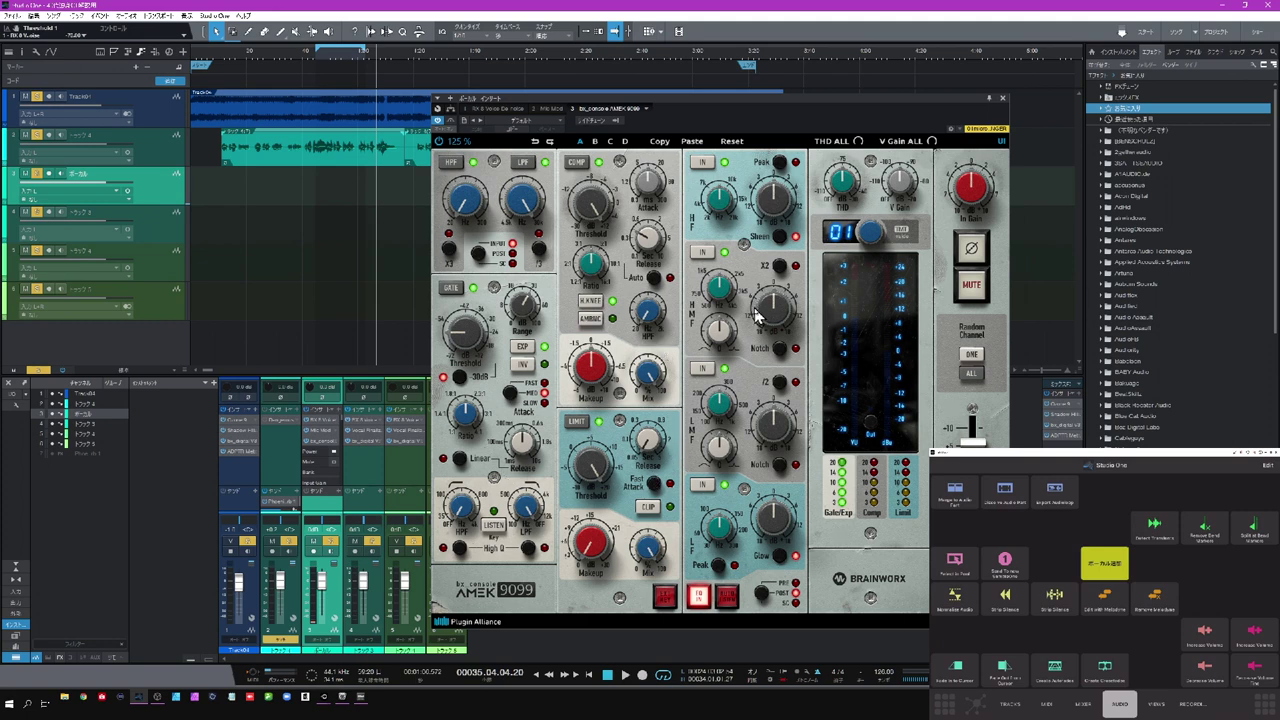
click(1002, 99)
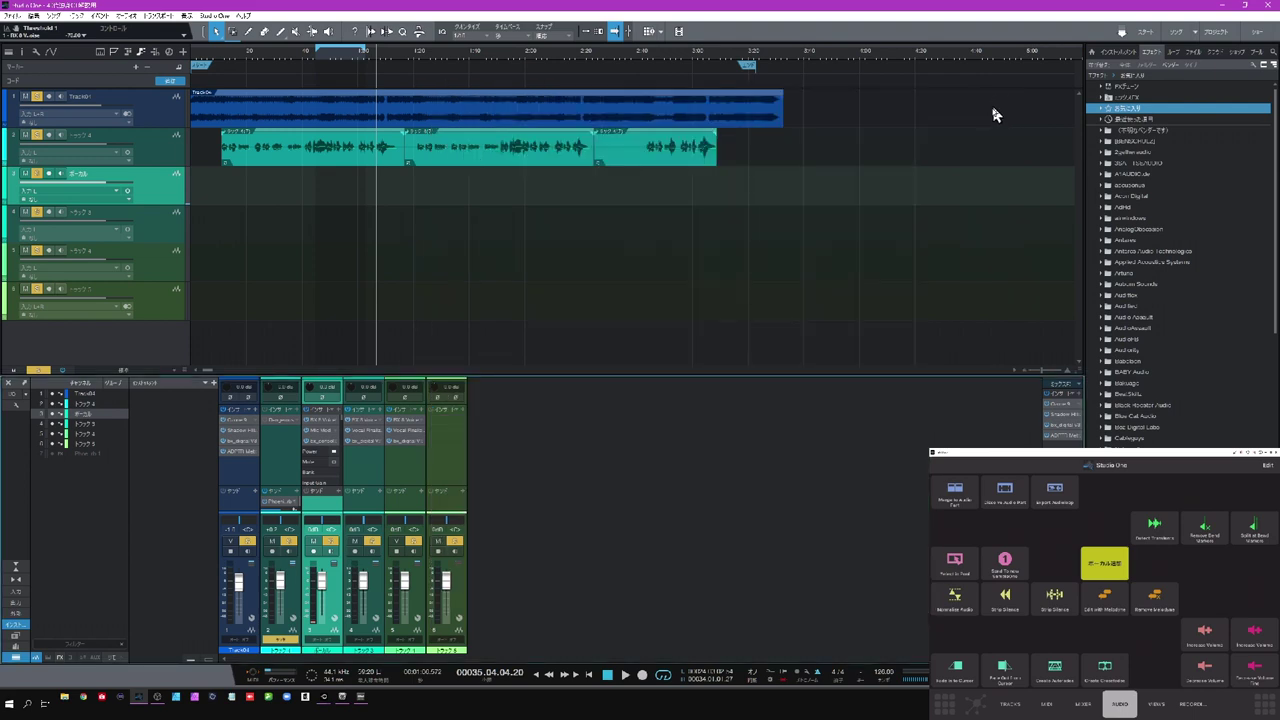
- Fade out the last audio event on track 2 from a playback cursor position in its final decaying note
click(702, 147)
drag(700, 51, 699, 72)
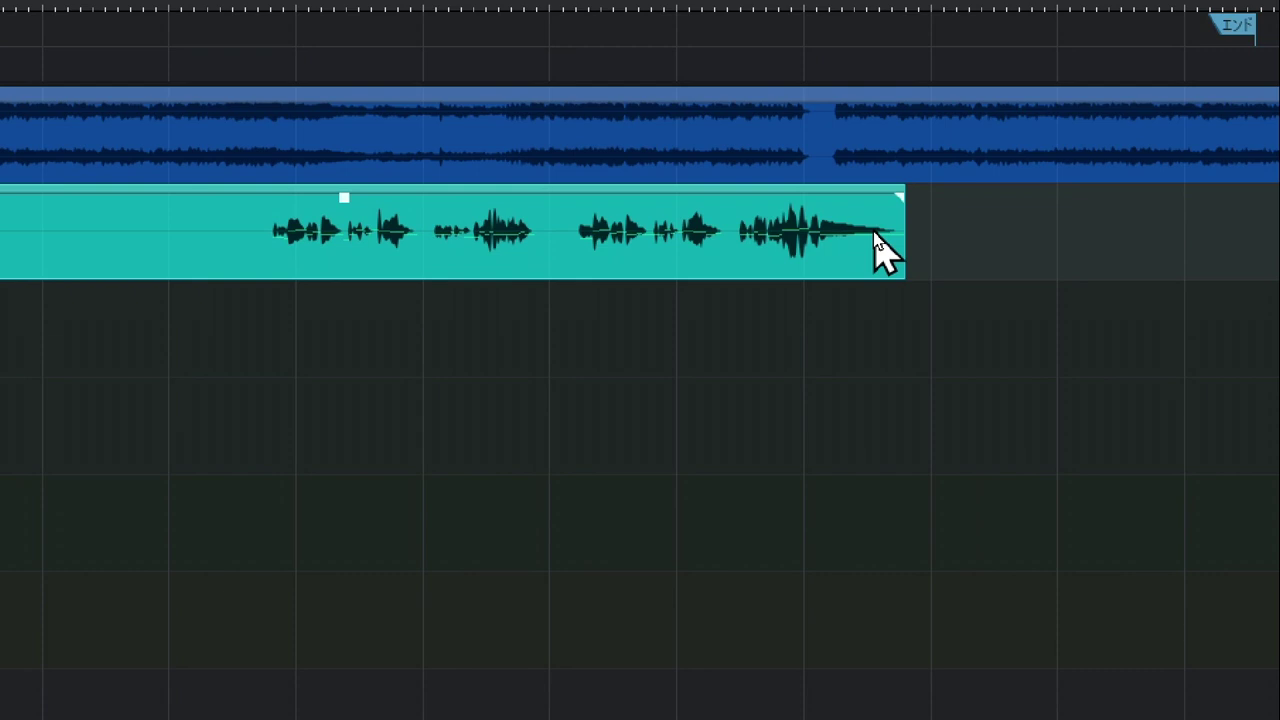
click(850, 4)
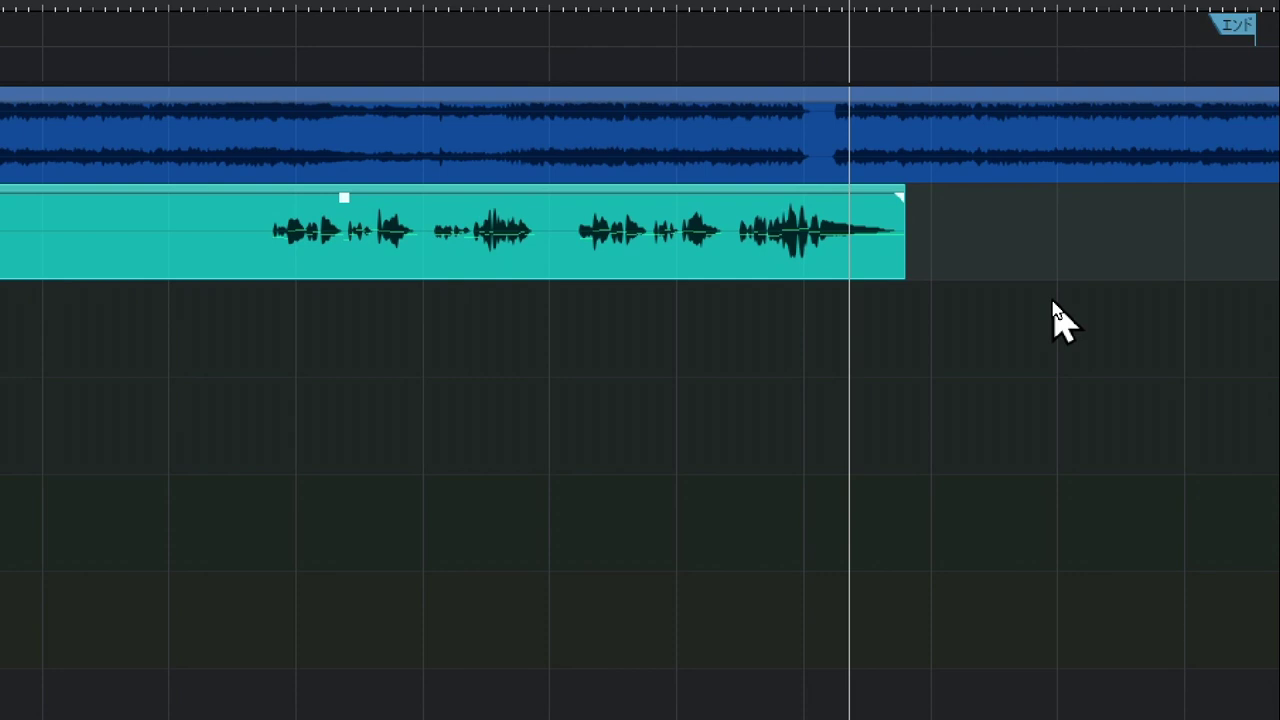
key(g)
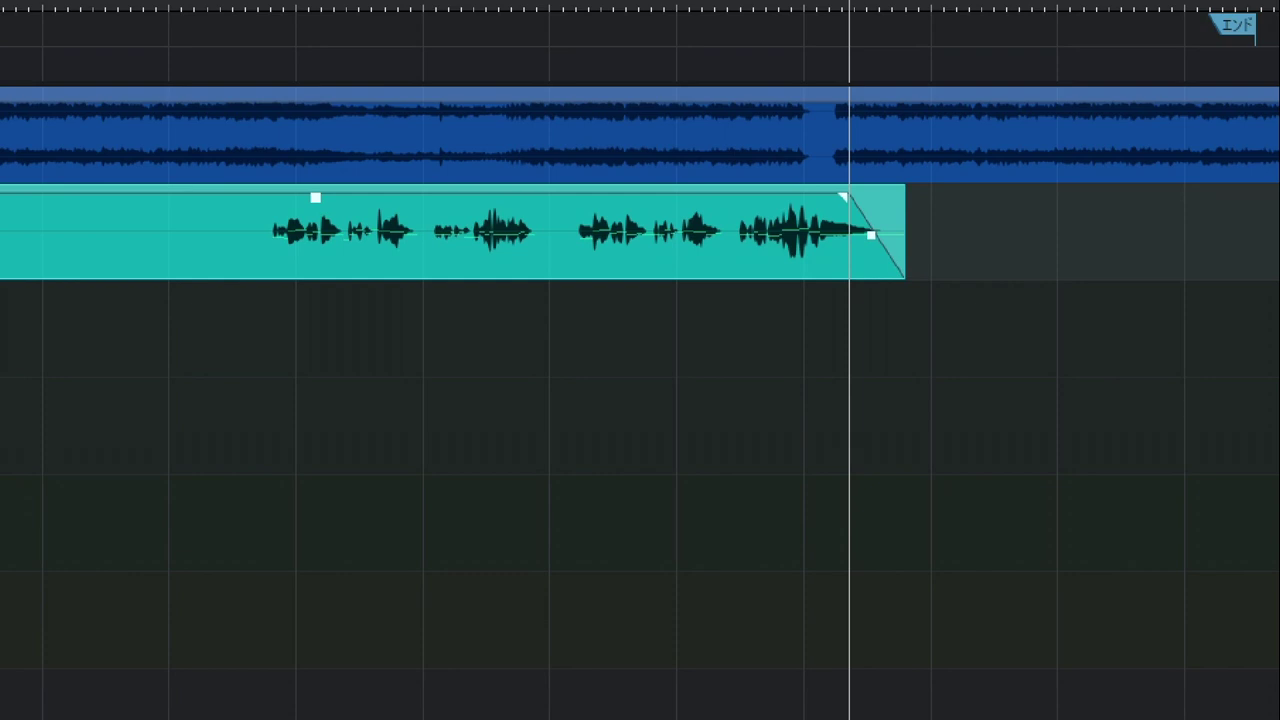
- Trim the silent beginning of the last event on track 2 and fade it in up to where its waveform starts
drag(0, 266, 252, 268)
click(273, 336)
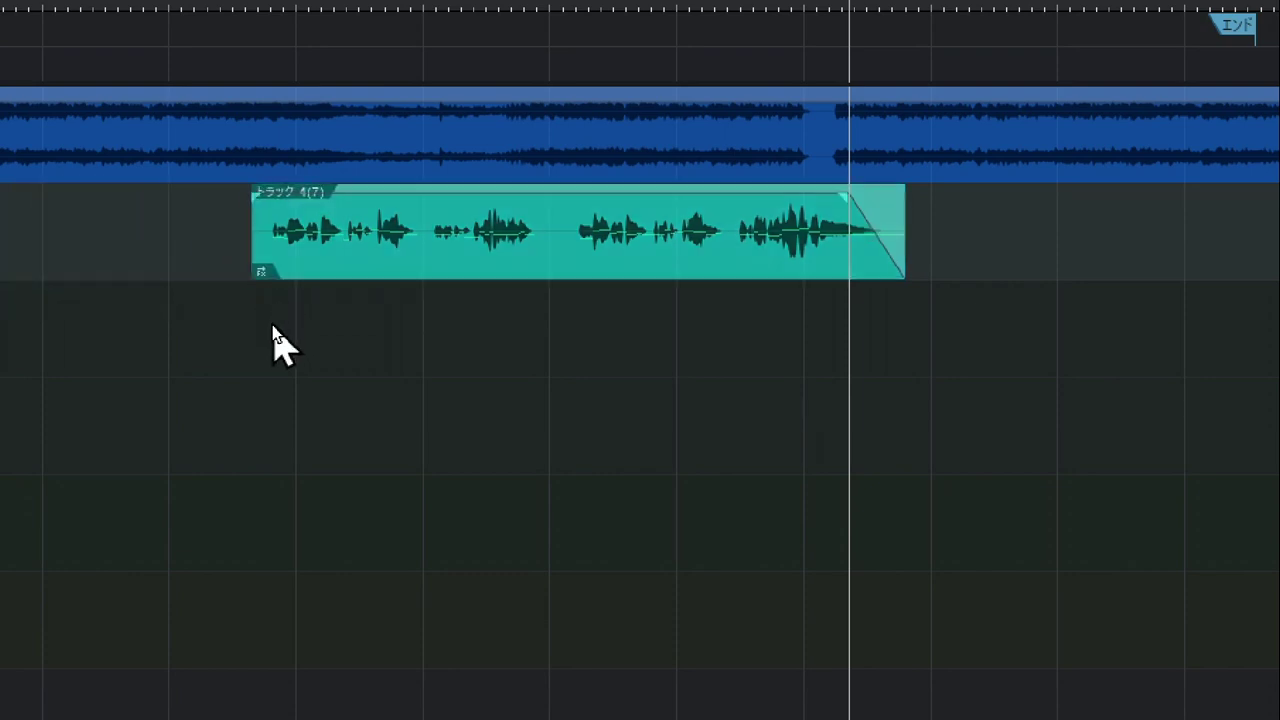
click(273, 336)
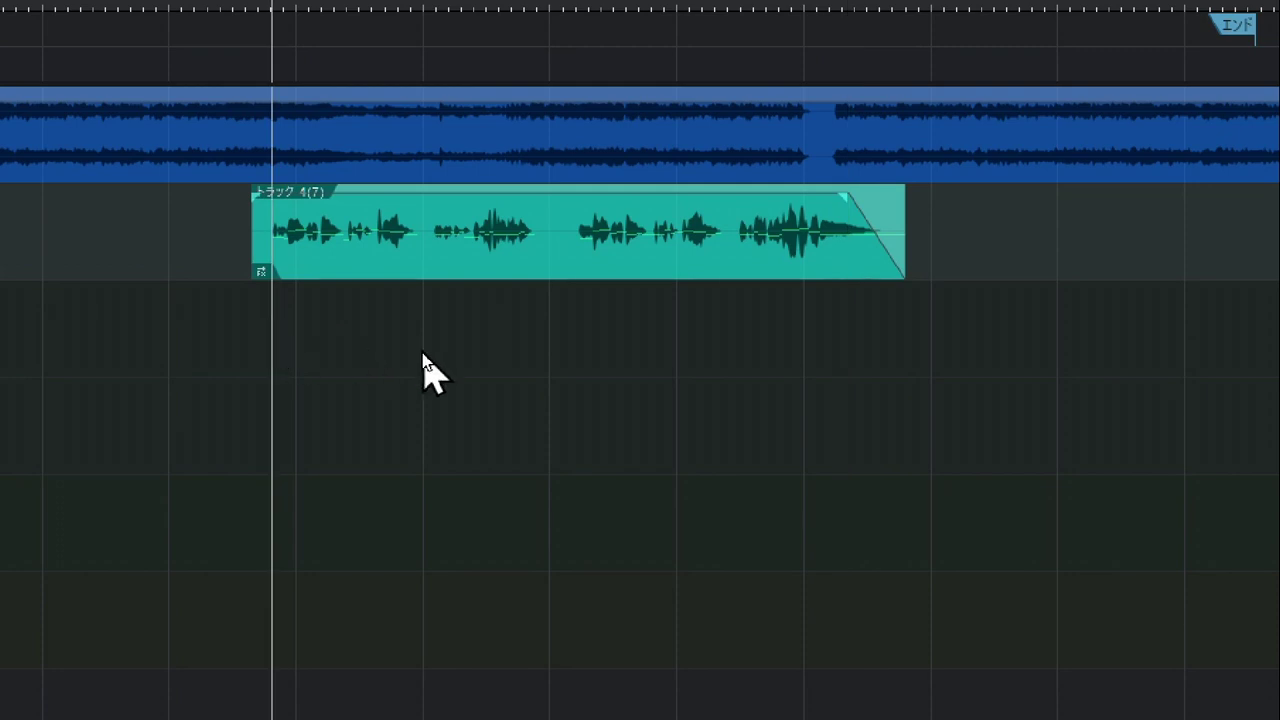
key(d)
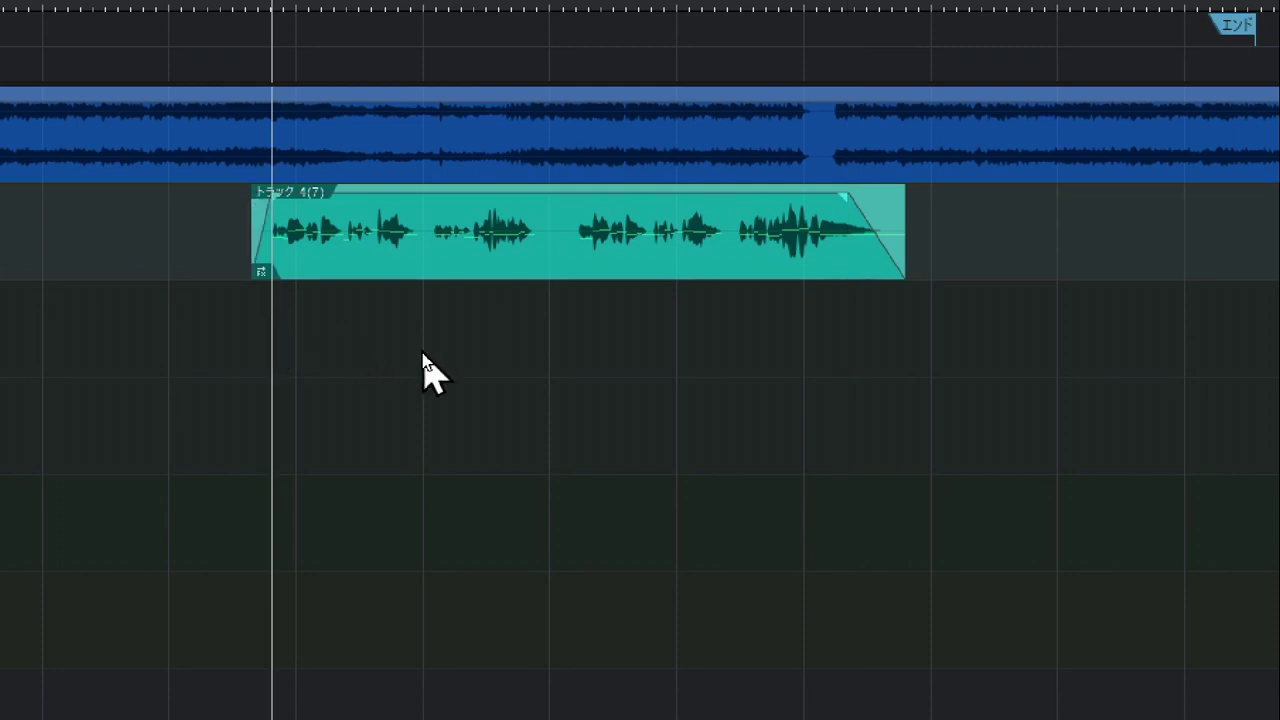